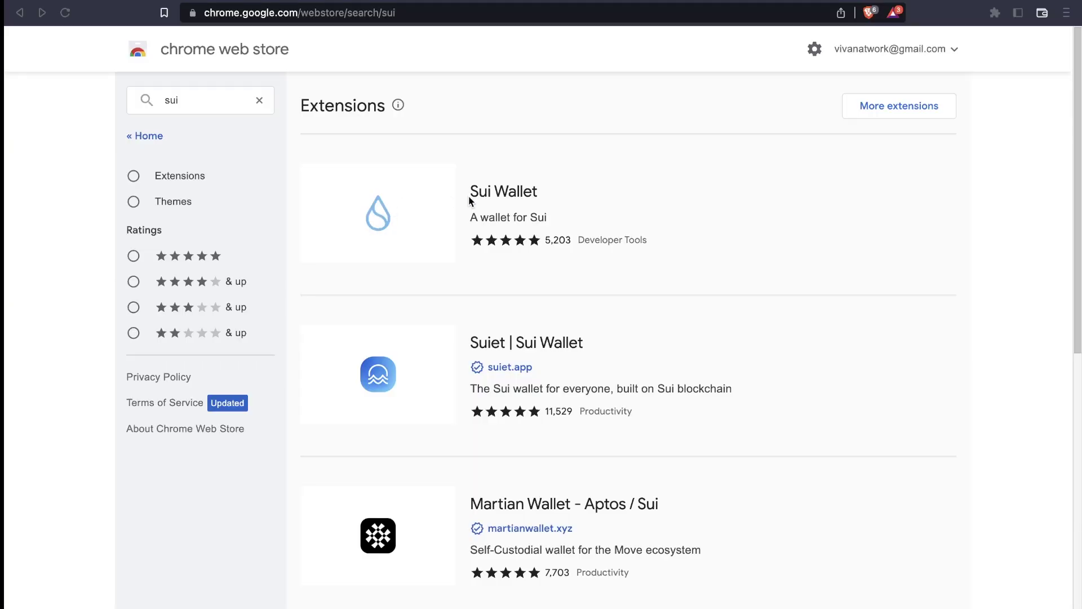
Add the Sui Wallet extension to Brave.
{"action": "right_click", "coordinate": [482, 194]}
{"action": "left_click", "coordinate": [496, 203]}
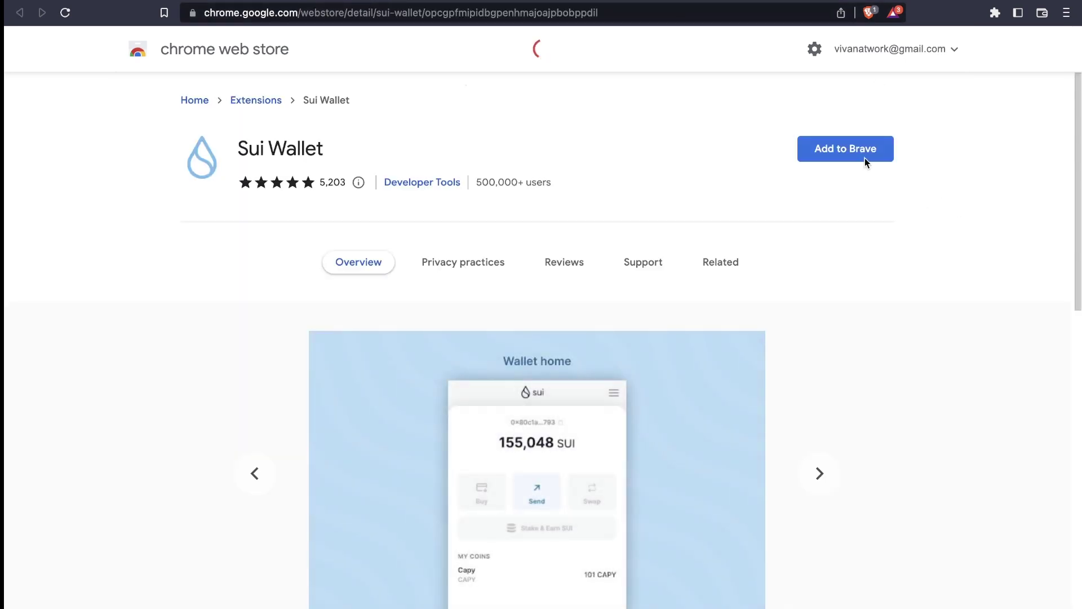
{"action": "left_click", "coordinate": [865, 159]}
{"action": "left_click", "coordinate": [662, 367]}
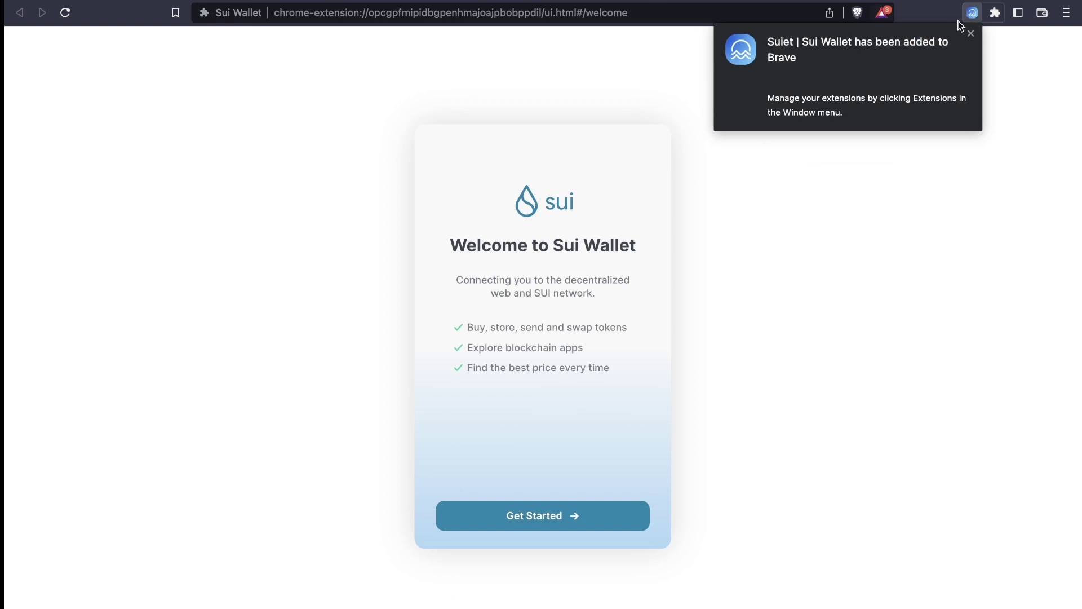
{"action": "left_click", "coordinate": [556, 519]}
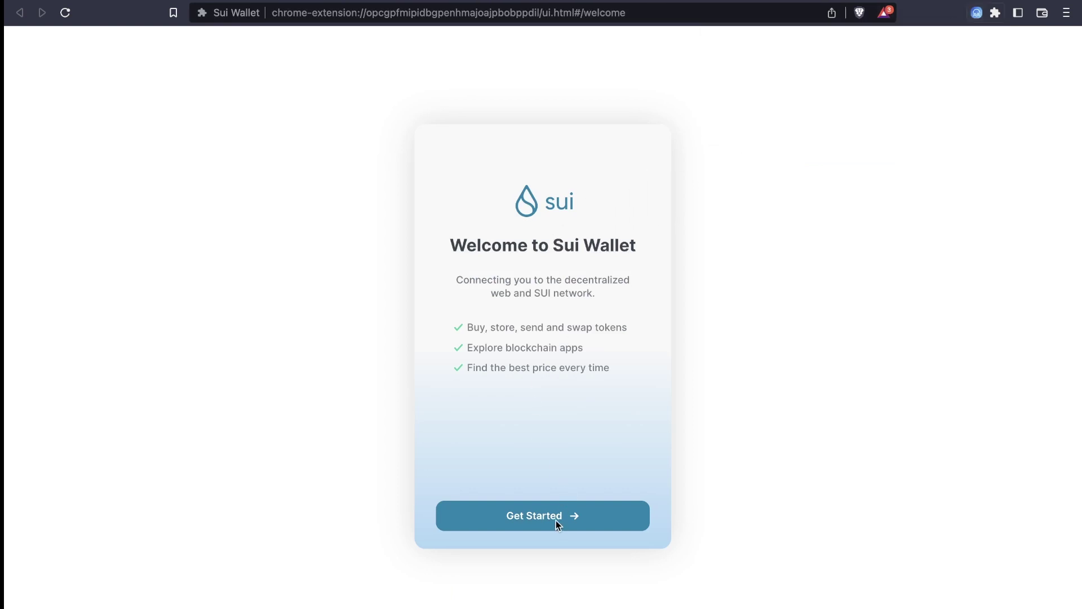
{"action": "left_click", "coordinate": [549, 313]}
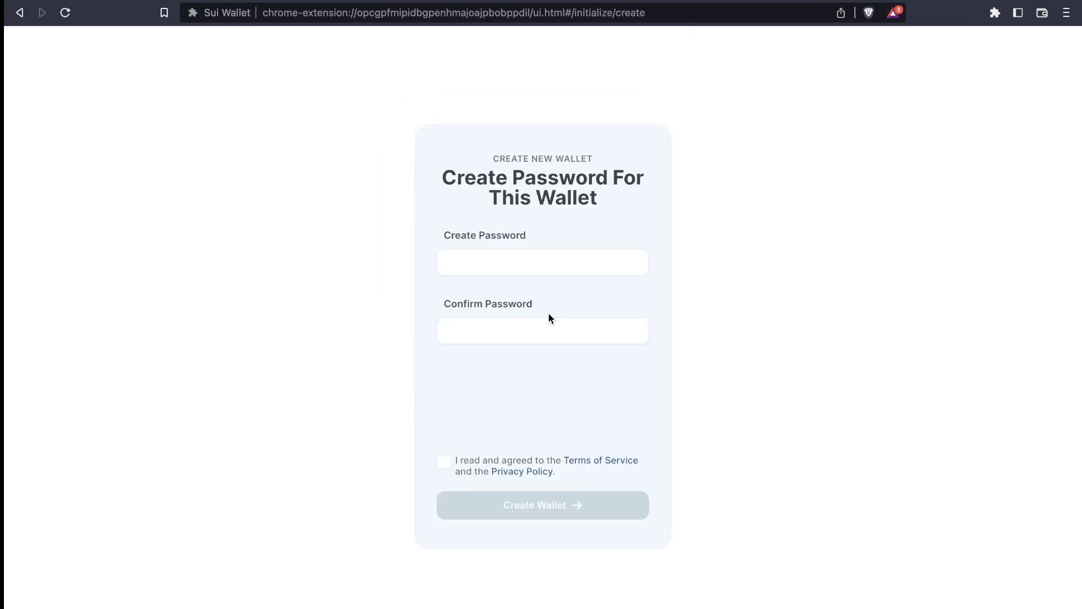
{"action": "left_click", "coordinate": [504, 255]}
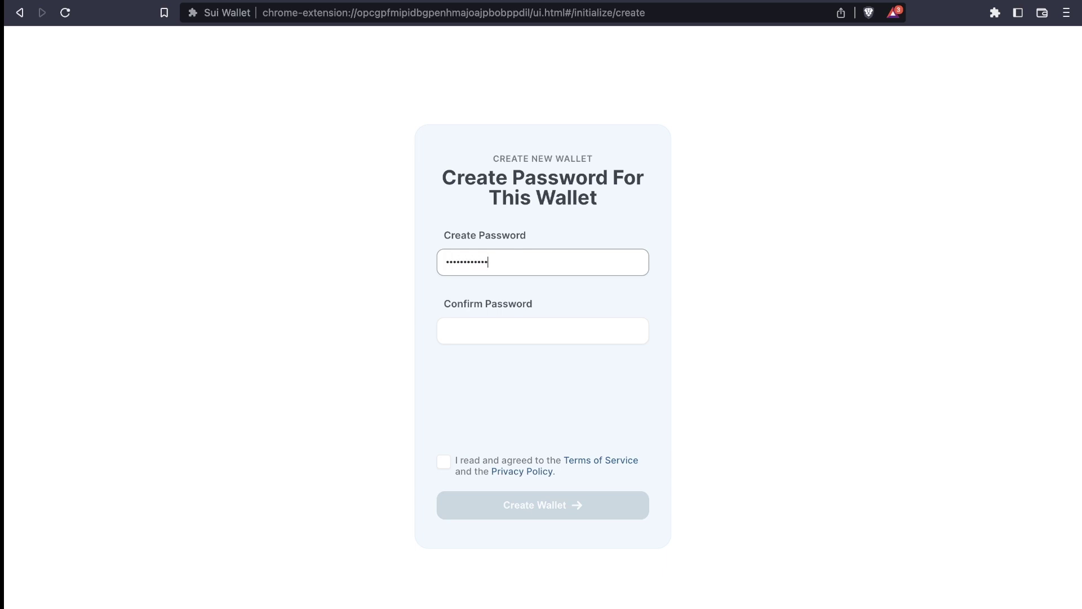
{"action": "key", "text": "Tab"}
{"action": "left_click", "coordinate": [443, 461]}
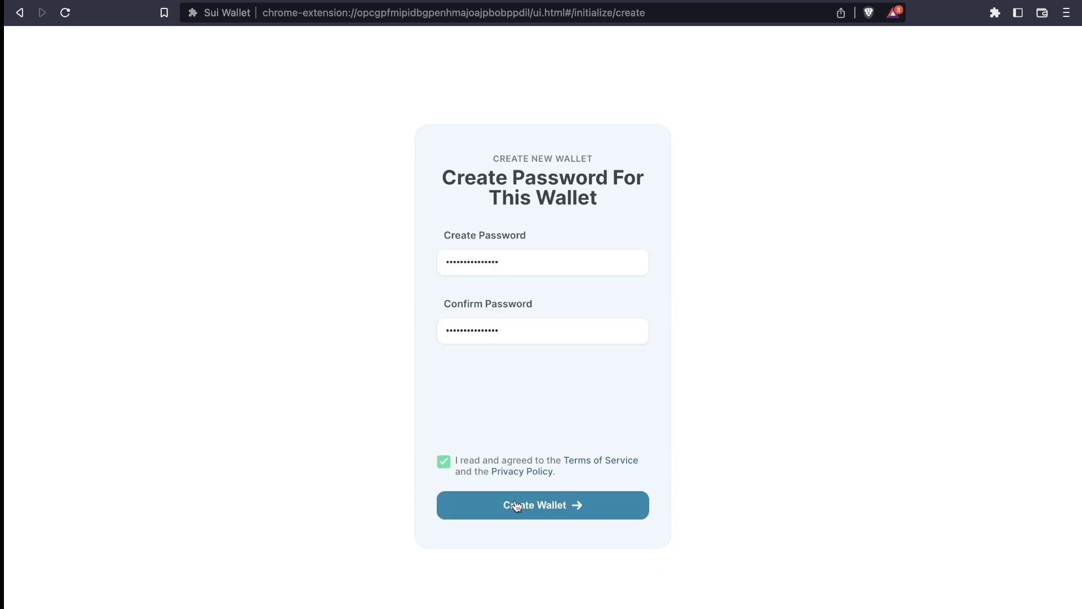
{"action": "left_click", "coordinate": [516, 506]}
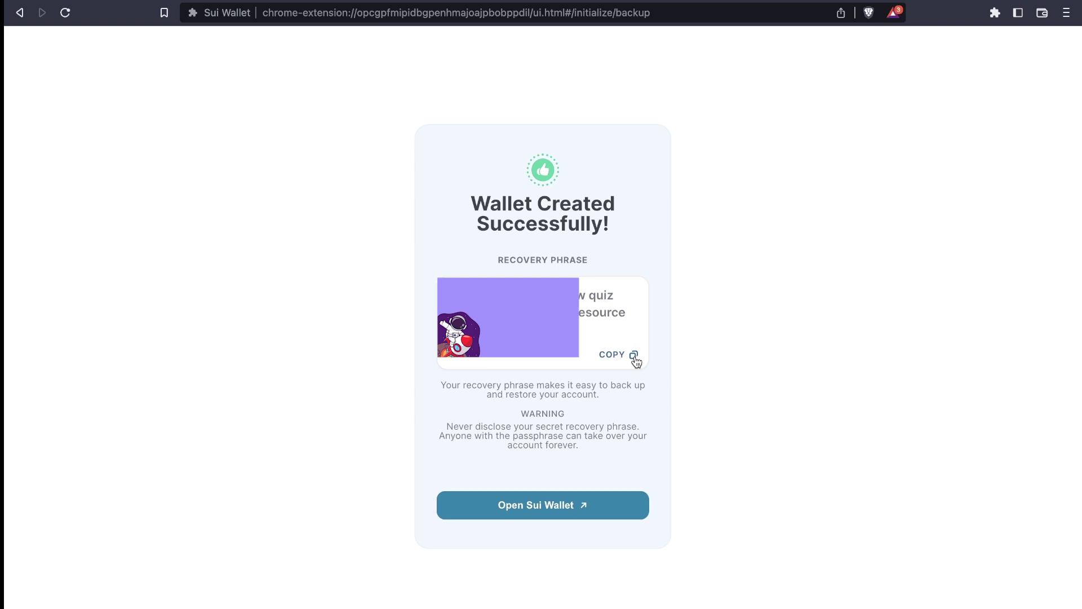
Open the new wallet, request devnet SUI, and browse the ecosystem apps list.
{"action": "left_click", "coordinate": [564, 510]}
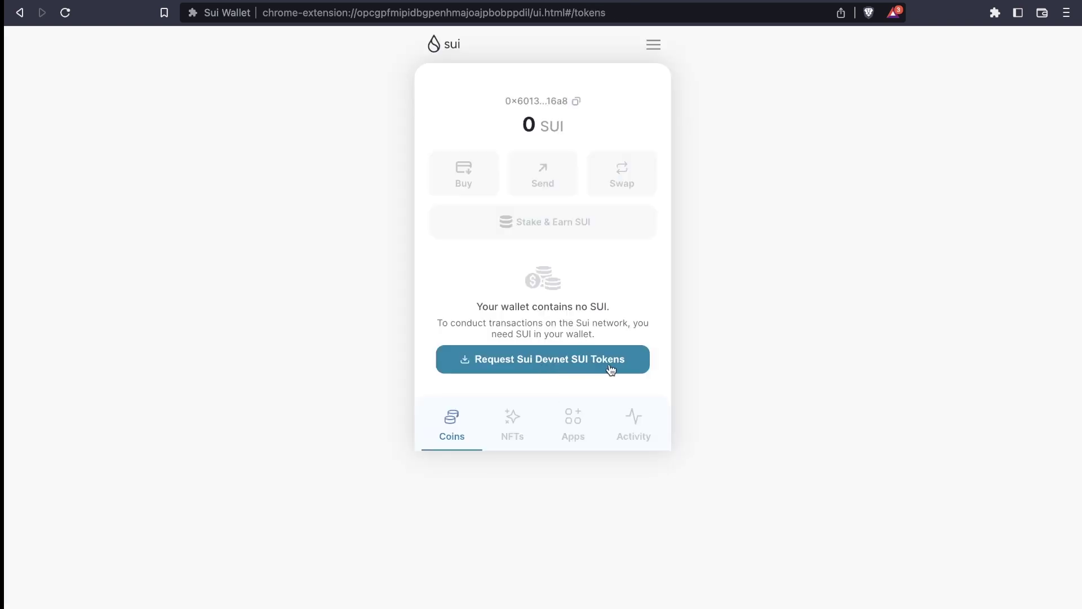
{"action": "left_click", "coordinate": [546, 362]}
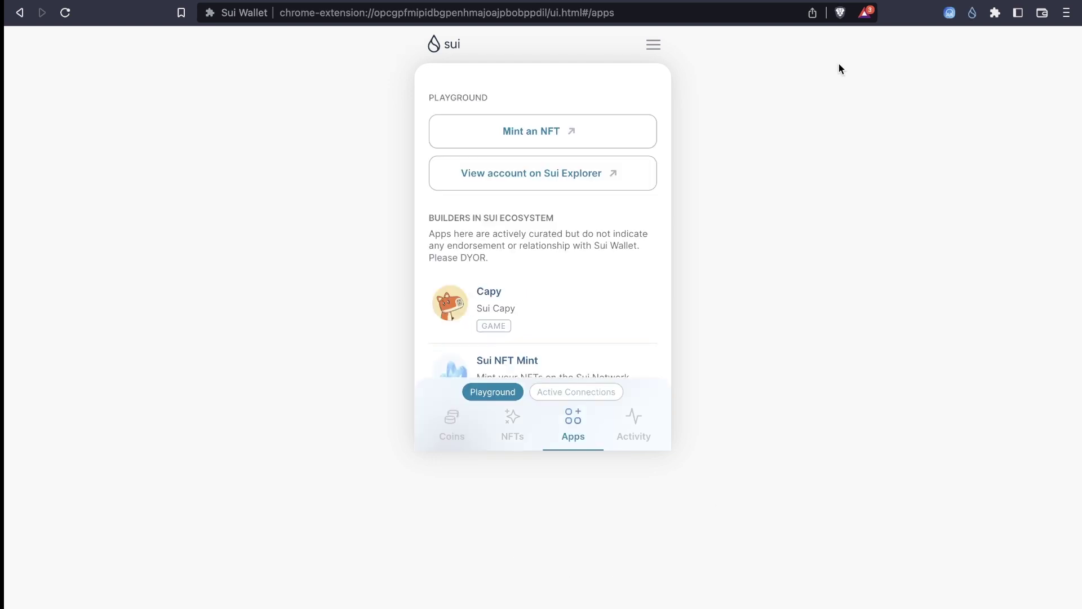
{"action": "scroll", "coordinate": [589, 270], "scroll_direction": "down", "scroll_amount": 1}
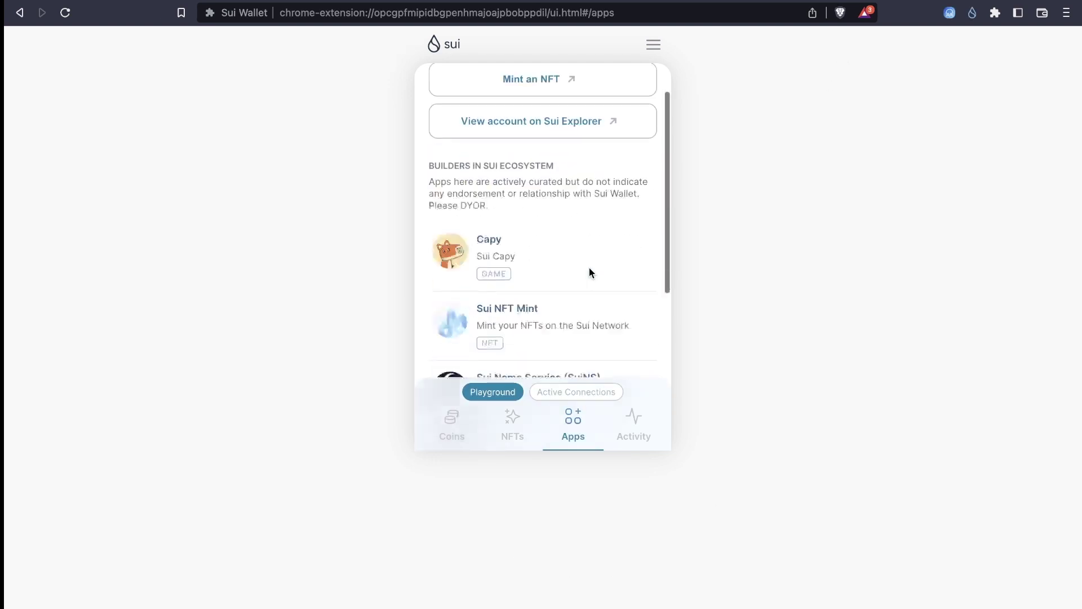
{"action": "scroll", "coordinate": [590, 271], "scroll_direction": "down", "scroll_amount": 5}
{"action": "scroll", "coordinate": [591, 270], "scroll_direction": "up", "scroll_amount": 1}
{"action": "scroll", "coordinate": [590, 270], "scroll_direction": "up", "scroll_amount": 1}
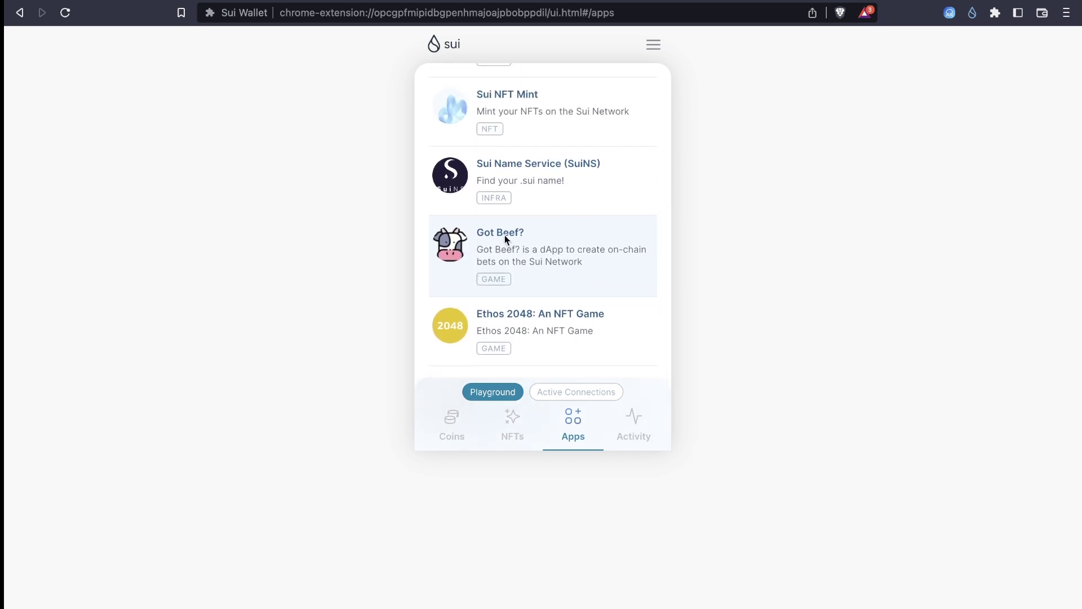
Draft Got Beef bet 'Cult Status', described 'Cult in everything you see!', sized 0.01 SUI.
{"action": "left_click", "coordinate": [459, 258]}
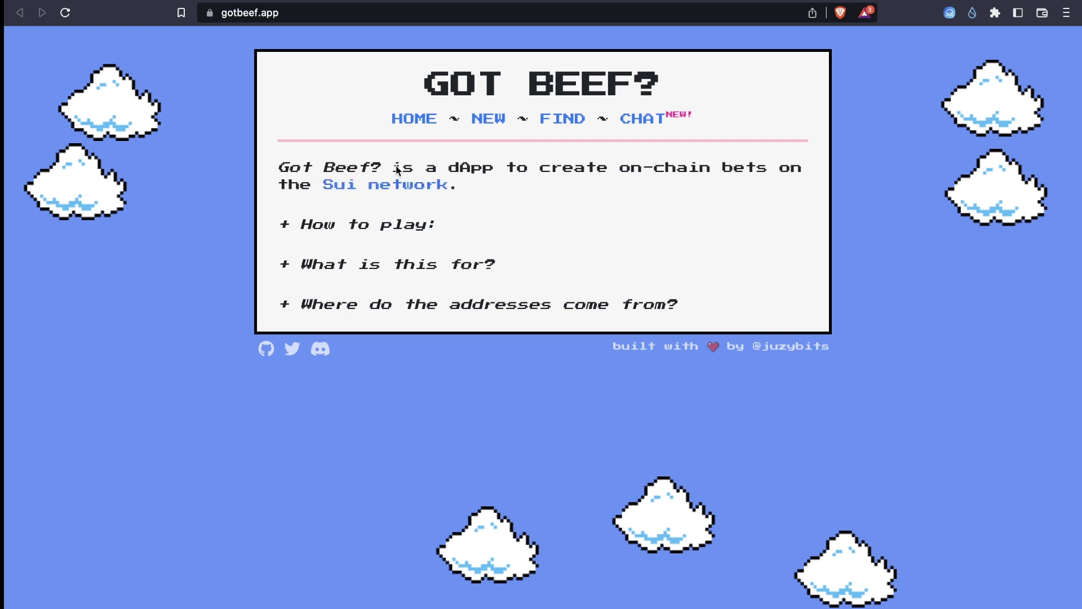
{"action": "left_click", "coordinate": [494, 121]}
{"action": "type", "text": "Cu"}
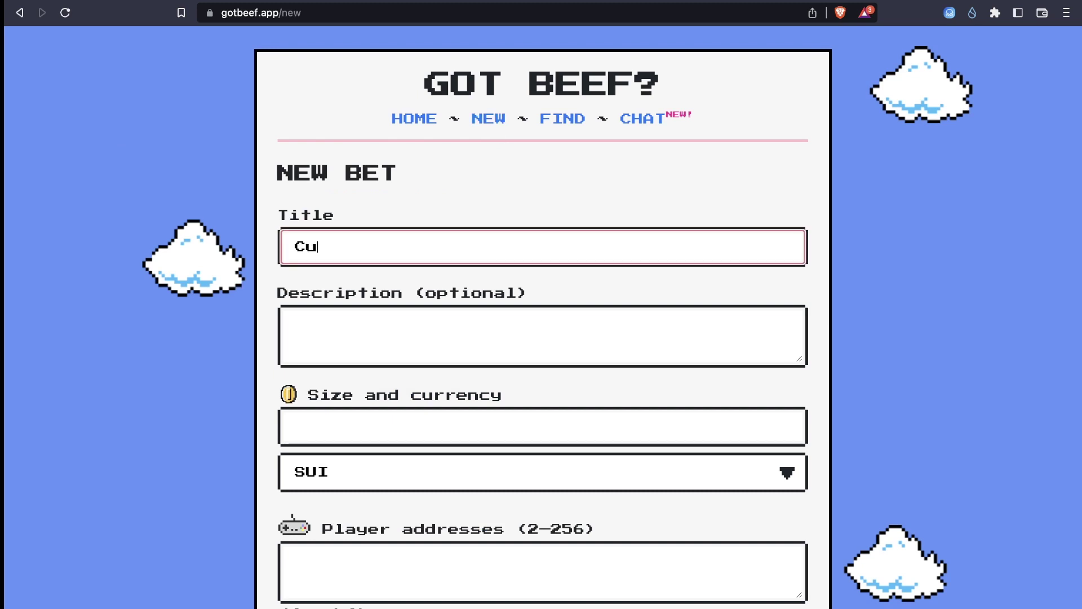
{"action": "type", "text": "lt Stat"}
{"action": "type", "text": "us"}
{"action": "left_click", "coordinate": [350, 361]}
{"action": "type", "text": "C"}
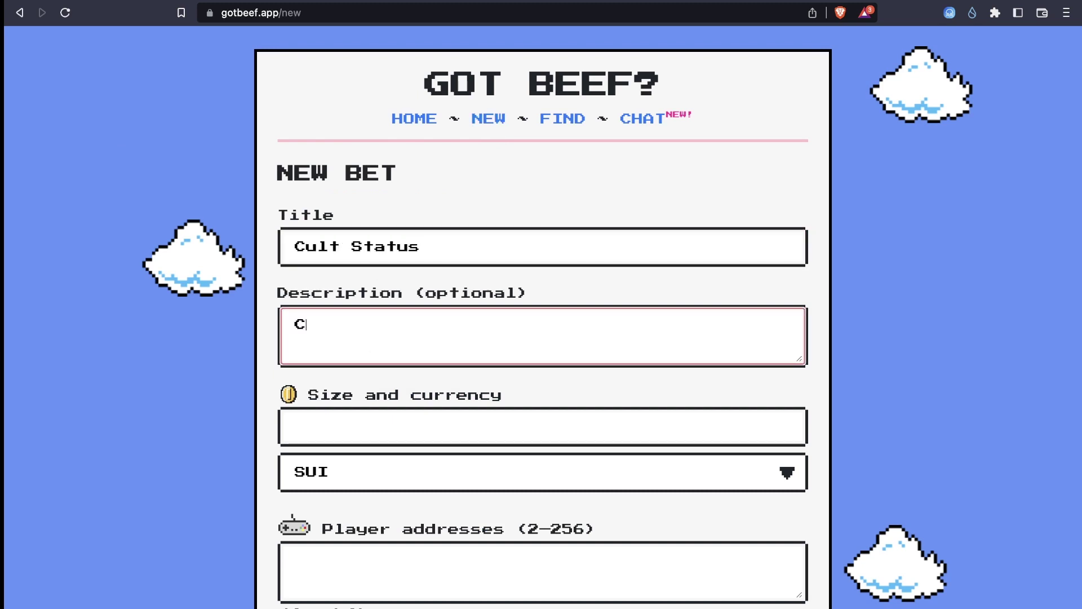
{"action": "type", "text": "ult in eve"}
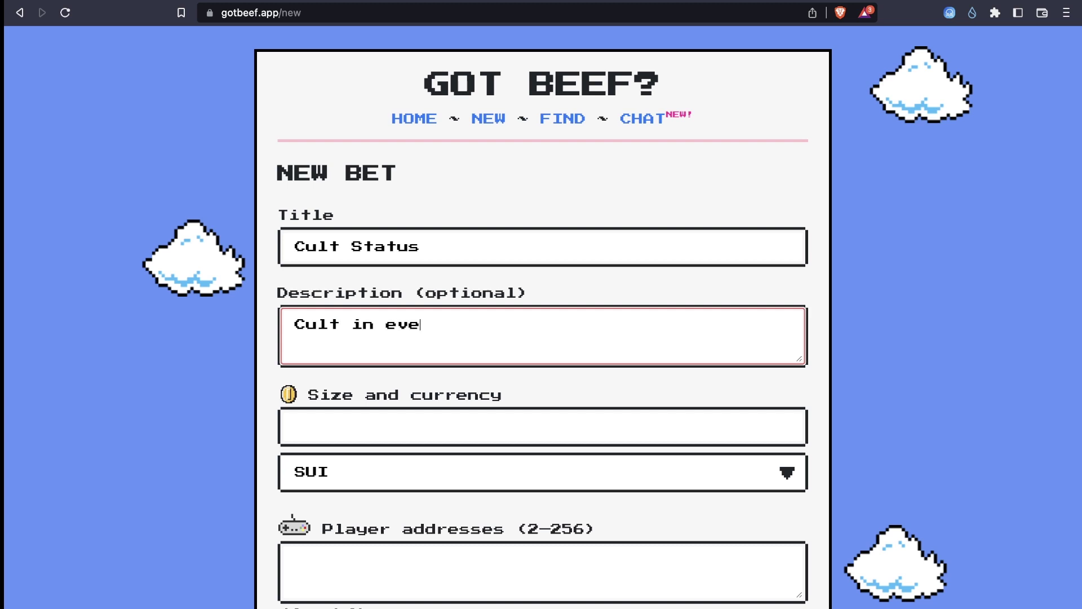
{"action": "type", "text": "rything you see!"}
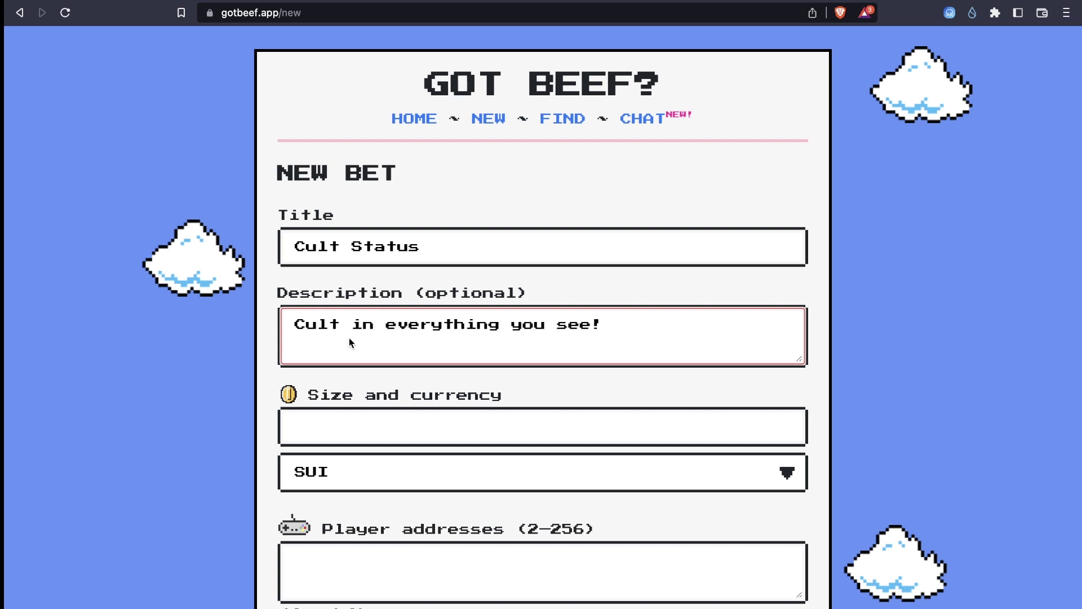
{"action": "key", "text": "Tab"}
{"action": "type", "text": "0."}
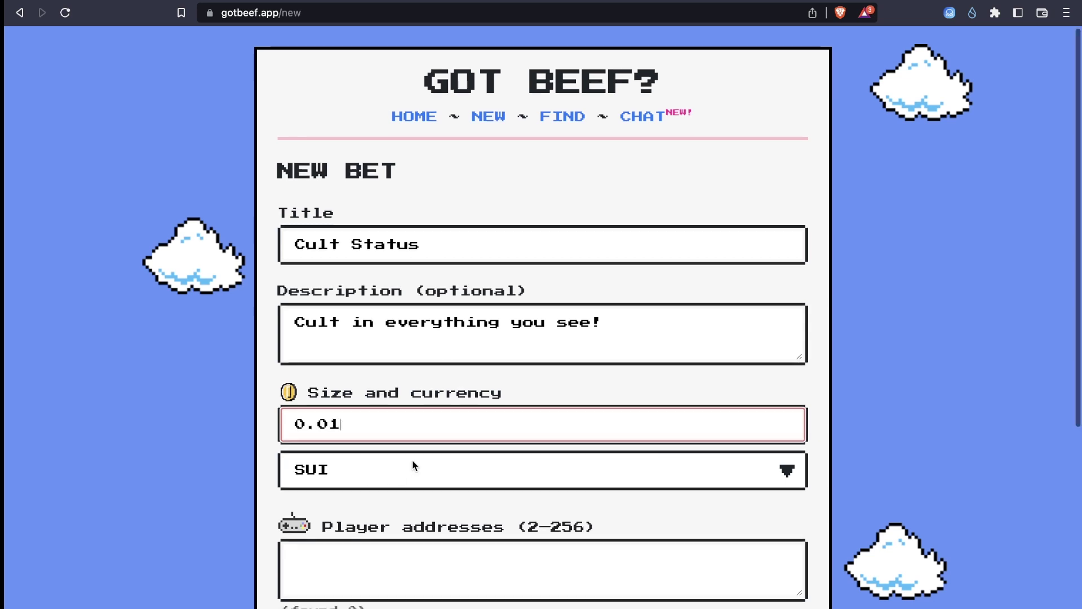
Copy an active sender address from the Suiscan explorer.
{"action": "scroll", "coordinate": [415, 465], "scroll_direction": "down", "scroll_amount": 3}
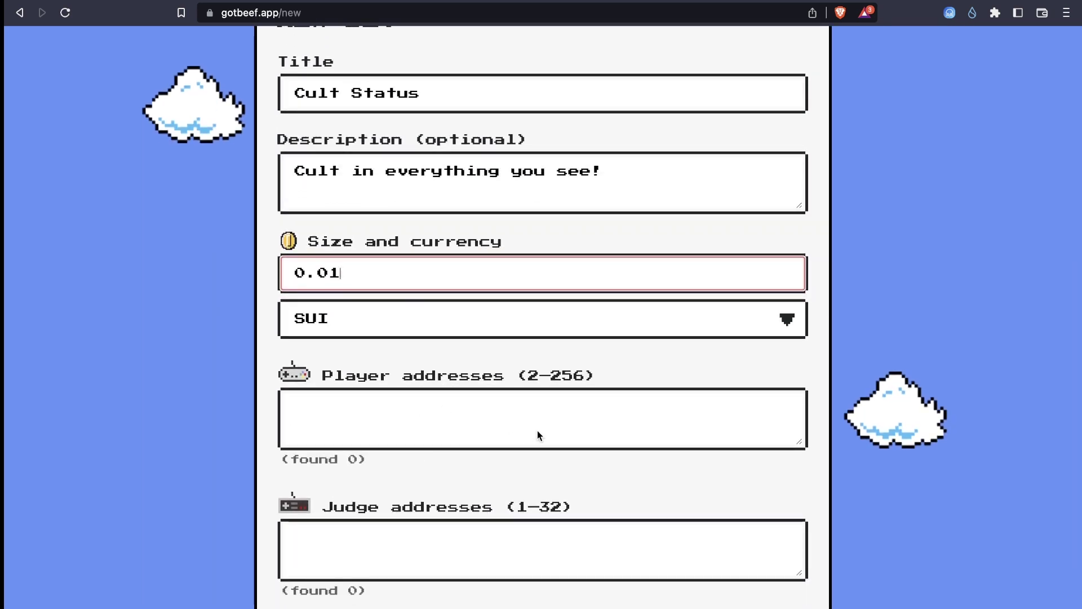
{"action": "scroll", "coordinate": [793, 441], "scroll_direction": "down", "scroll_amount": 3}
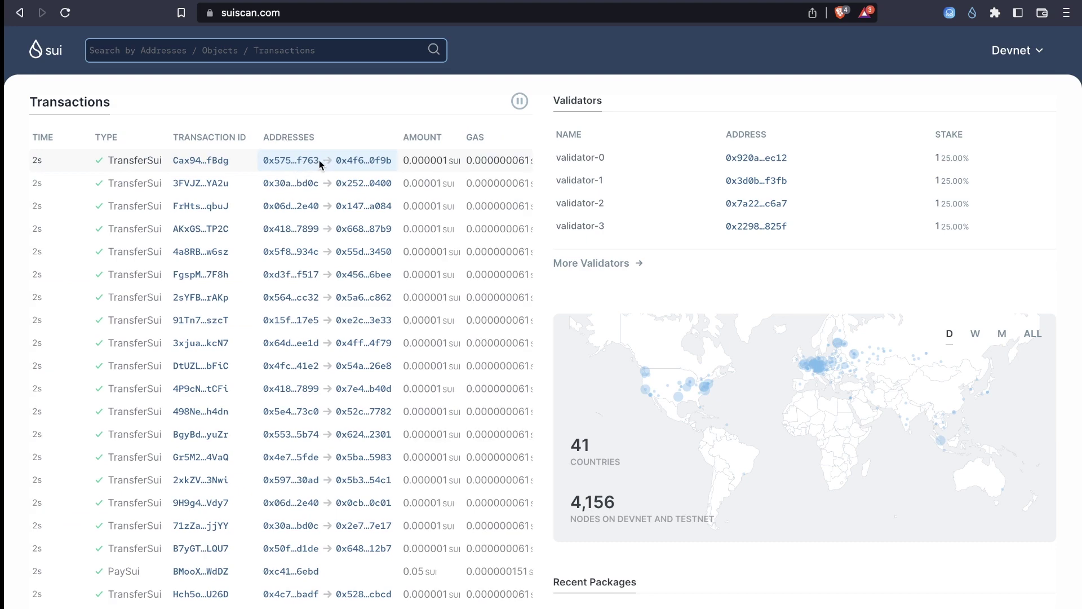
{"action": "left_click", "coordinate": [283, 160]}
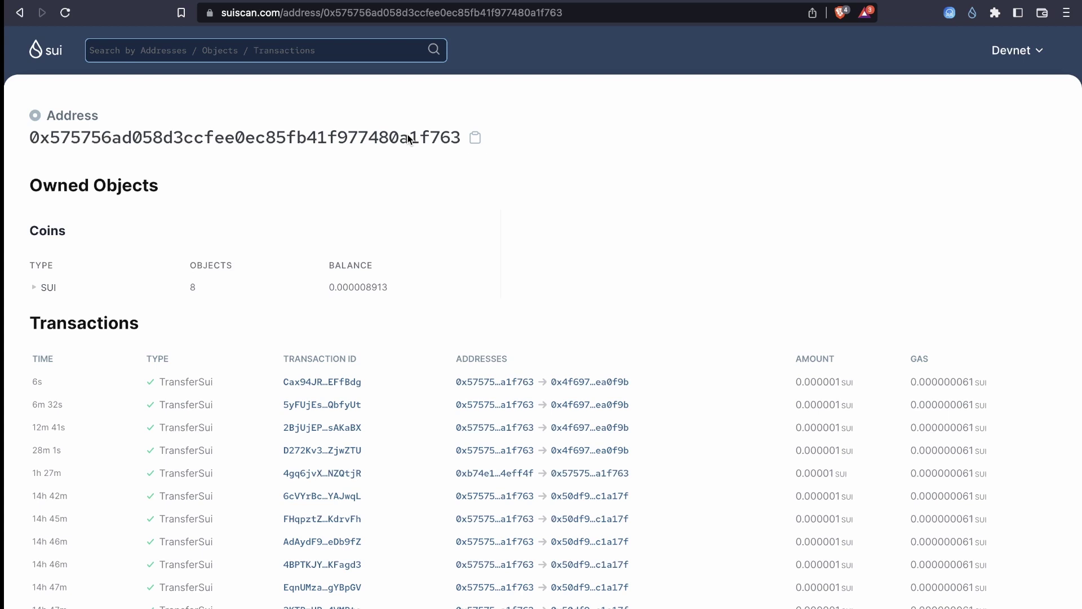
{"action": "double_click", "coordinate": [385, 139]}
{"action": "left_click", "coordinate": [737, 9]}
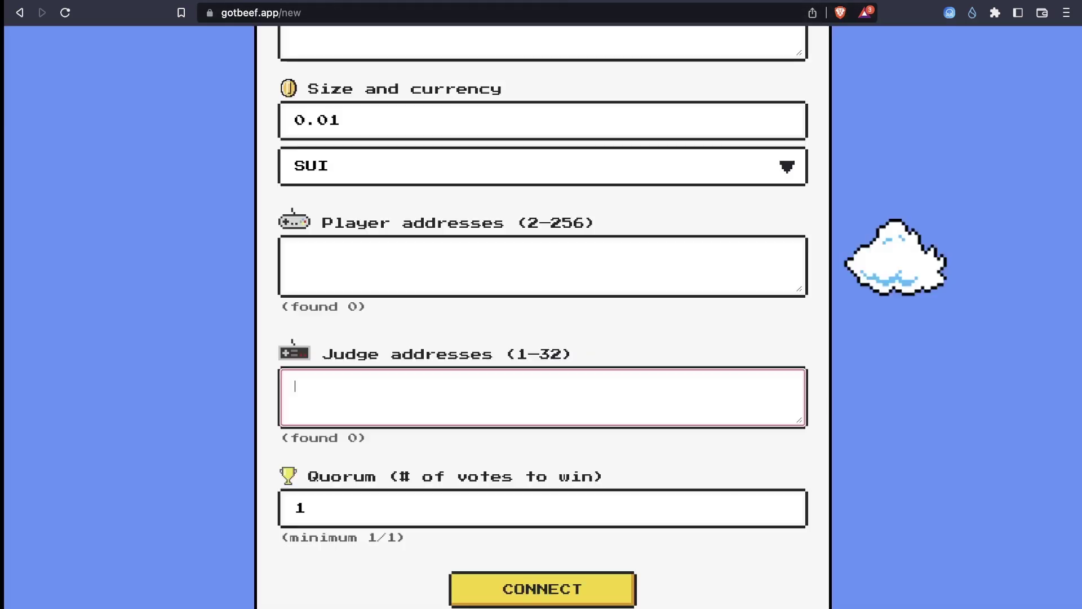
{"action": "left_click", "coordinate": [384, 274]}
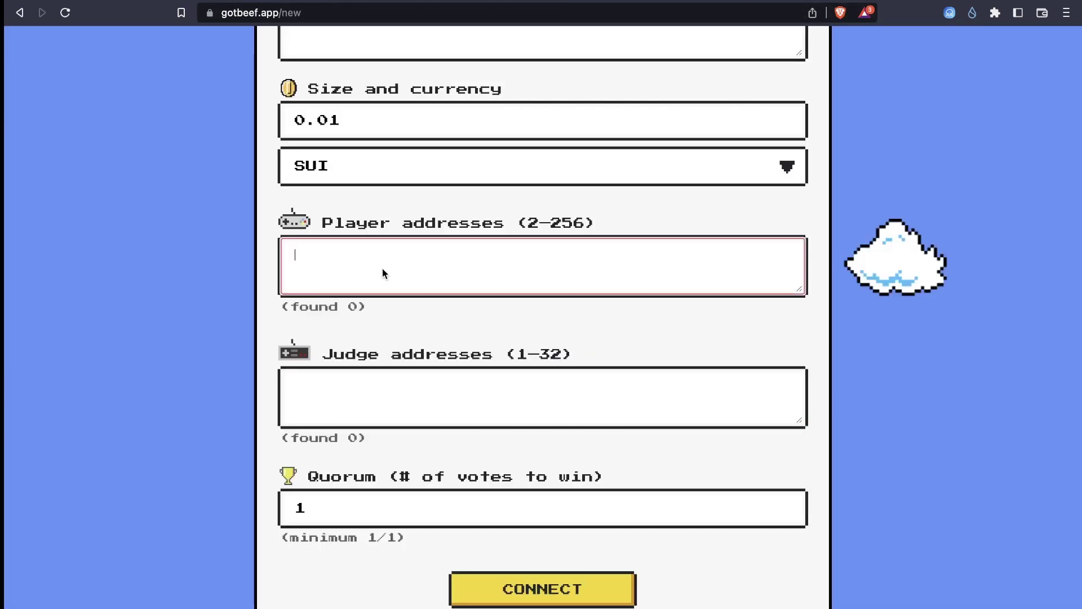
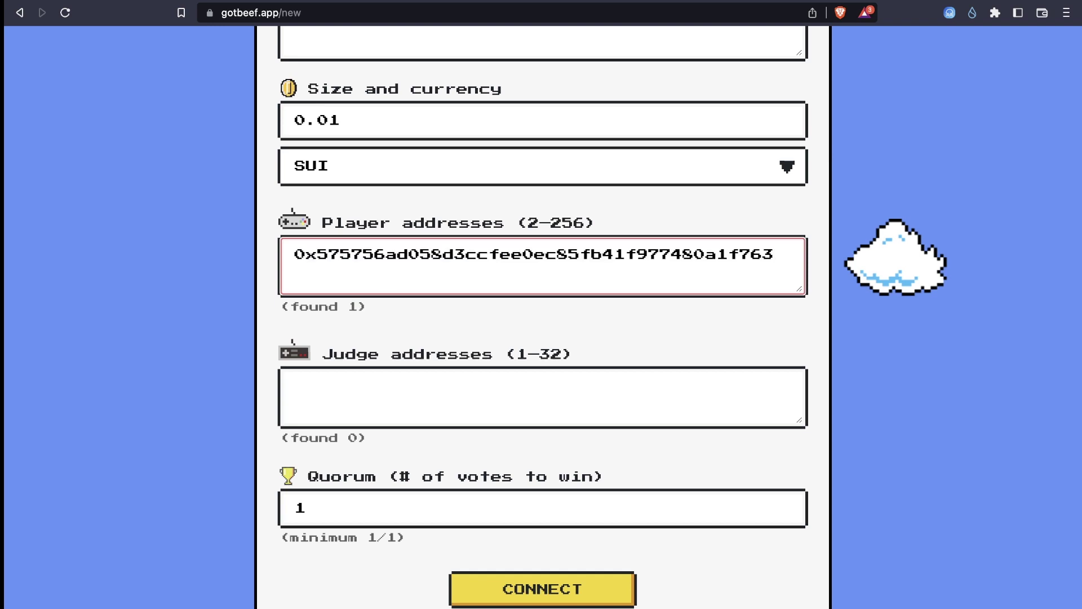
{"action": "key", "text": "Return"}
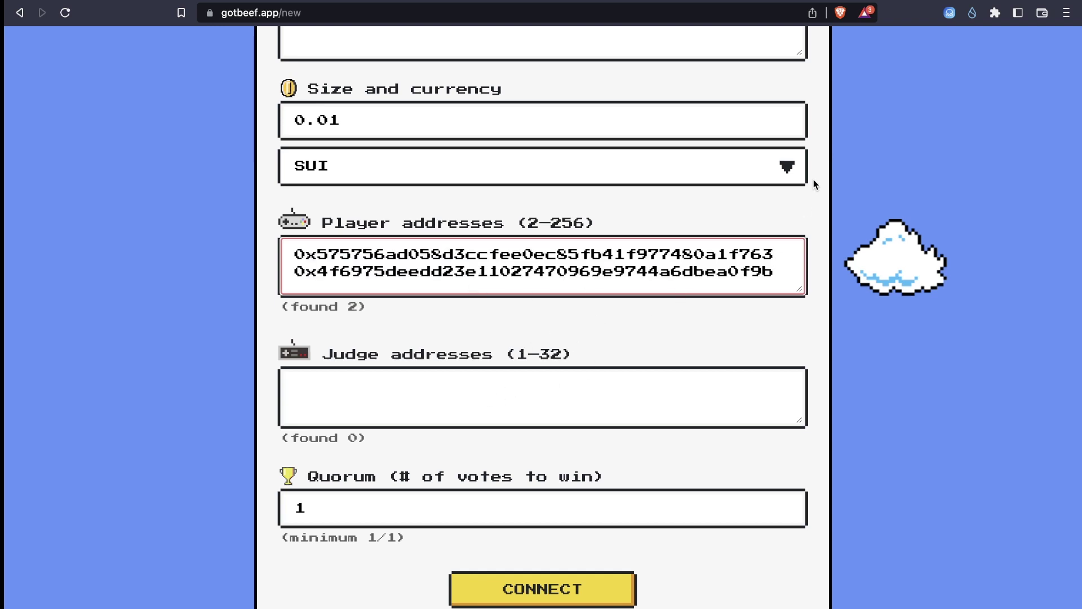
Copy the wallet's own address and paste it as the judge address.
{"action": "left_click", "coordinate": [972, 12]}
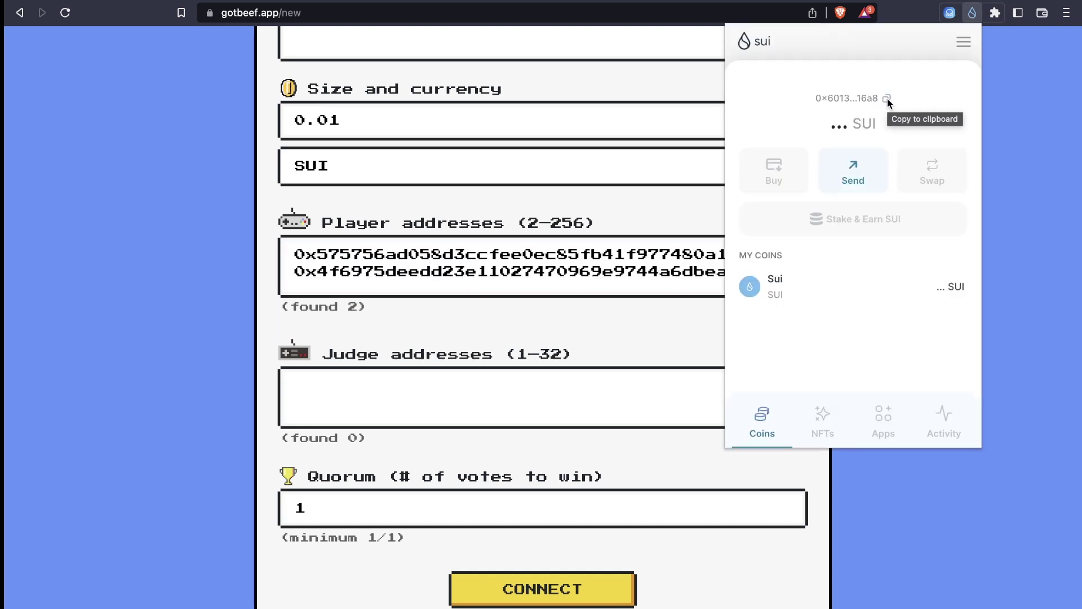
{"action": "left_click", "coordinate": [886, 99]}
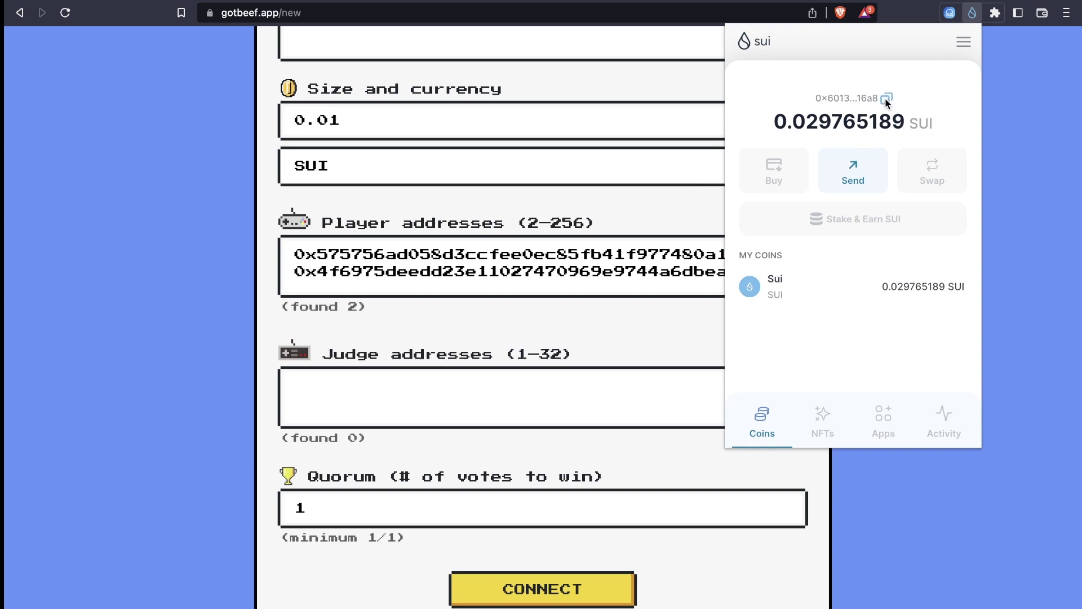
{"action": "left_click", "coordinate": [348, 387]}
{"action": "left_click", "coordinate": [347, 394]}
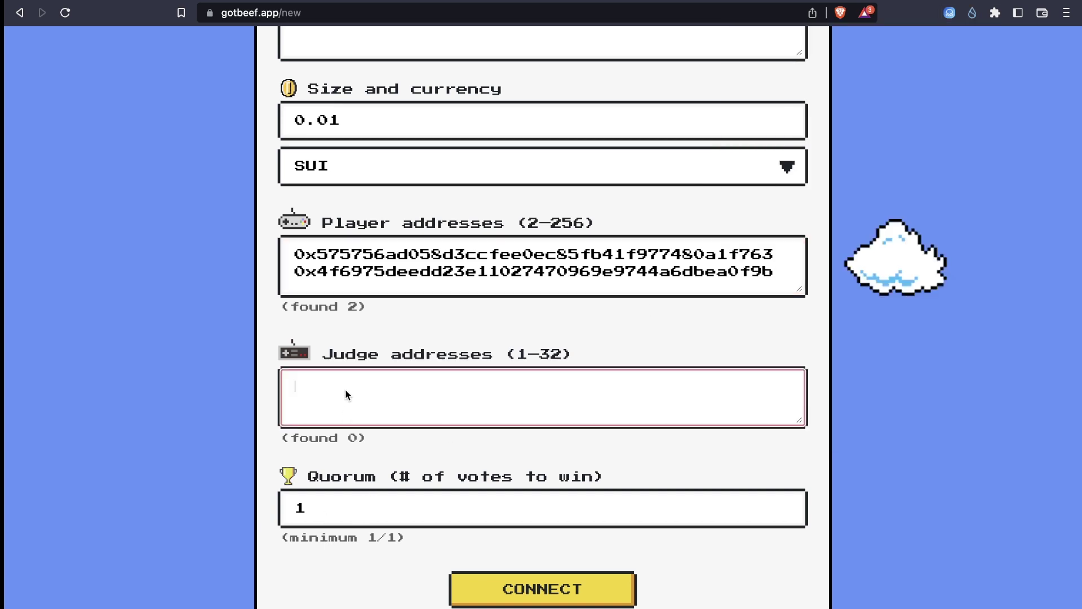
Connect Sui Wallet to Got Beef and create the 0.01 SUI Cult Status bet.
{"action": "left_click", "coordinate": [542, 588]}
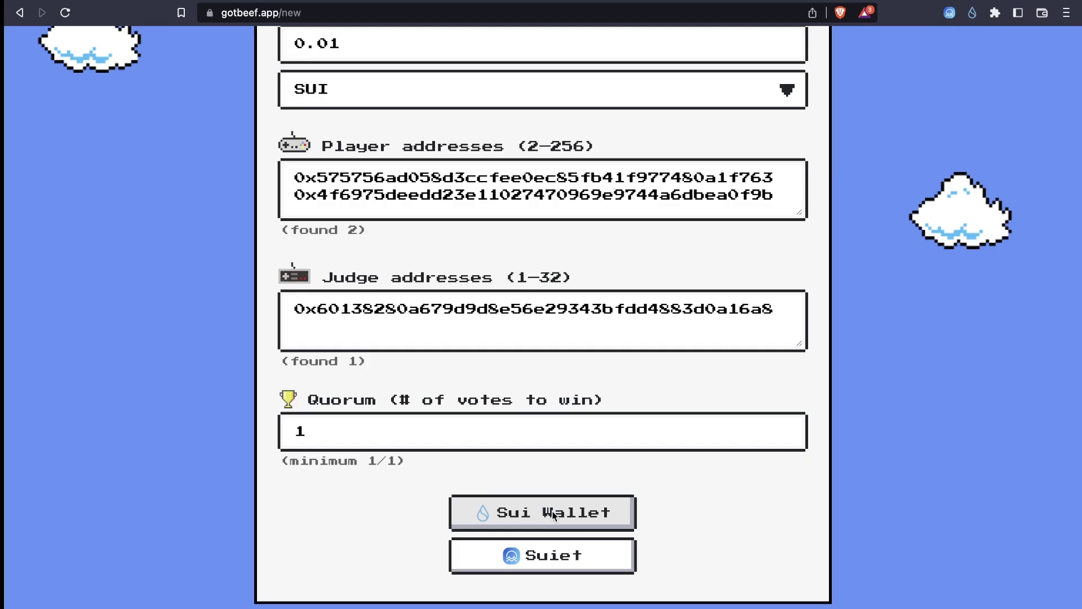
{"action": "left_click", "coordinate": [552, 513]}
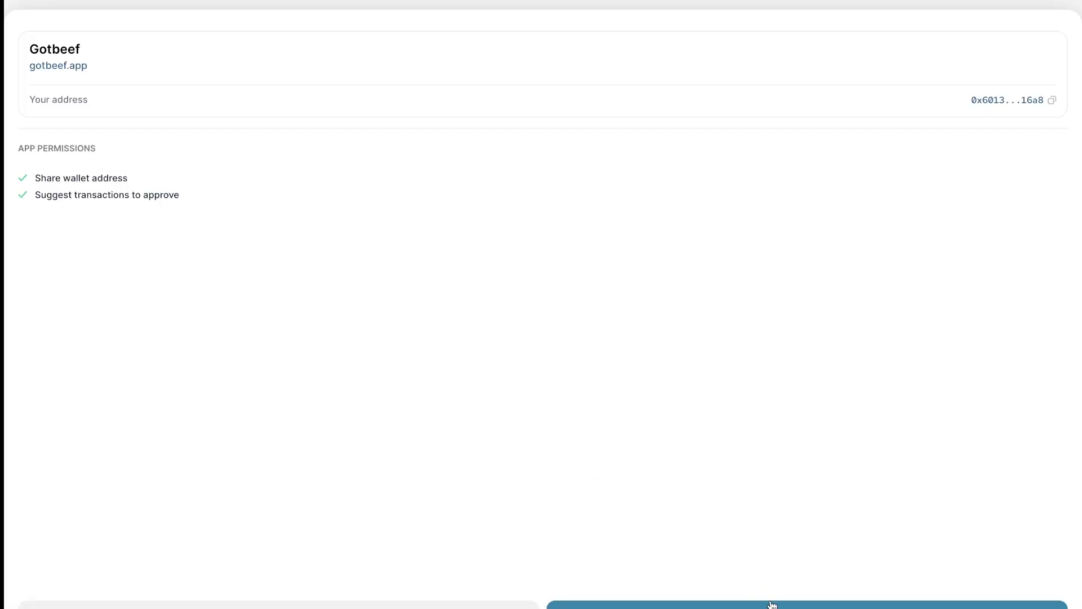
{"action": "left_click", "coordinate": [772, 604]}
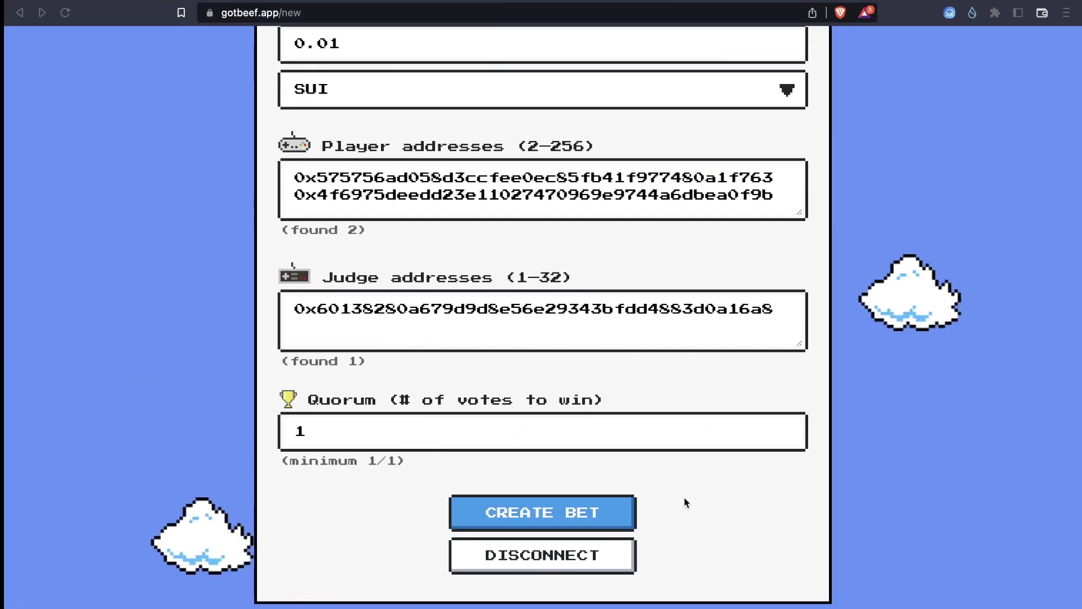
{"action": "left_click", "coordinate": [585, 510]}
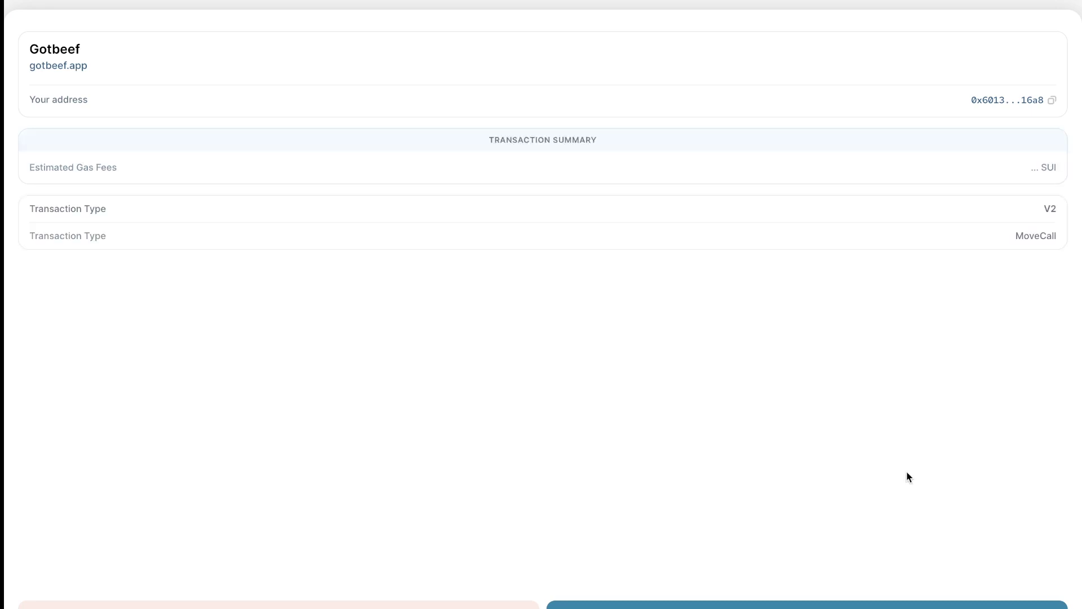
{"action": "left_click", "coordinate": [771, 604]}
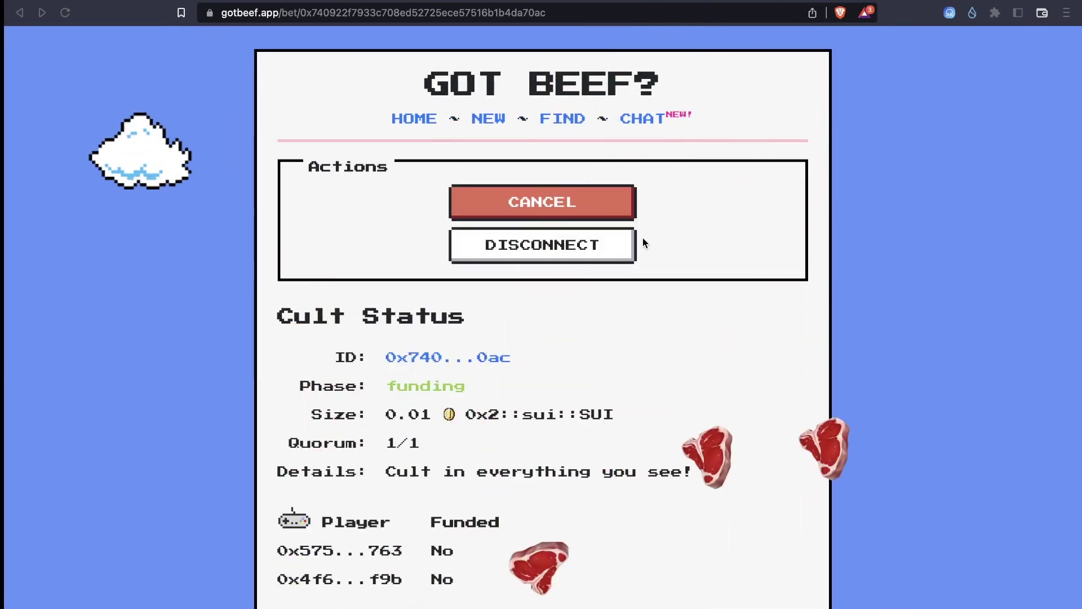
{"action": "scroll", "coordinate": [547, 338], "scroll_direction": "down", "scroll_amount": 3}
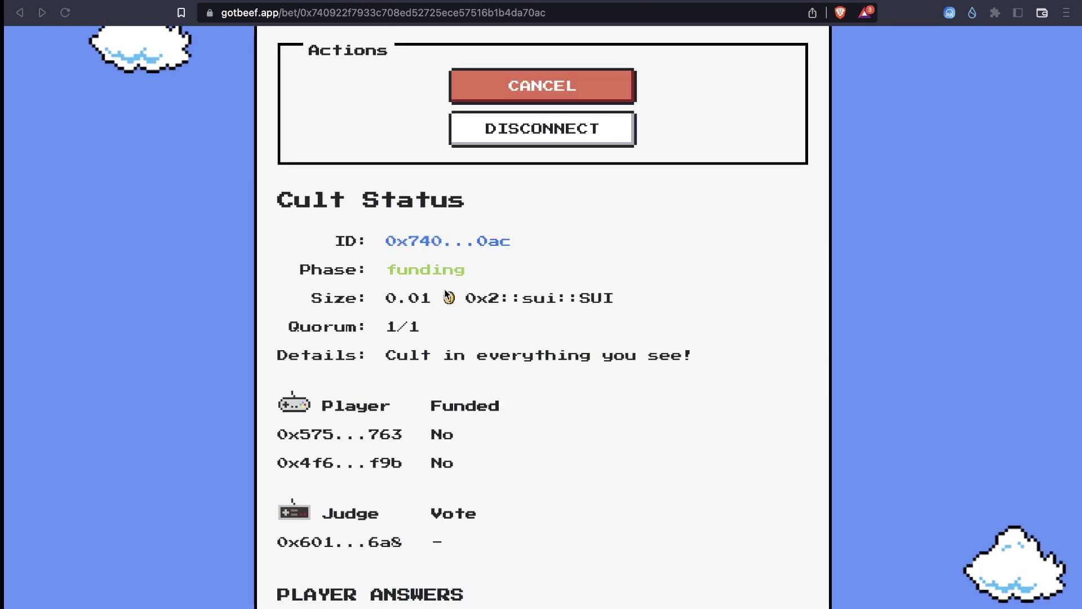
{"action": "scroll", "coordinate": [490, 388], "scroll_direction": "down", "scroll_amount": 3}
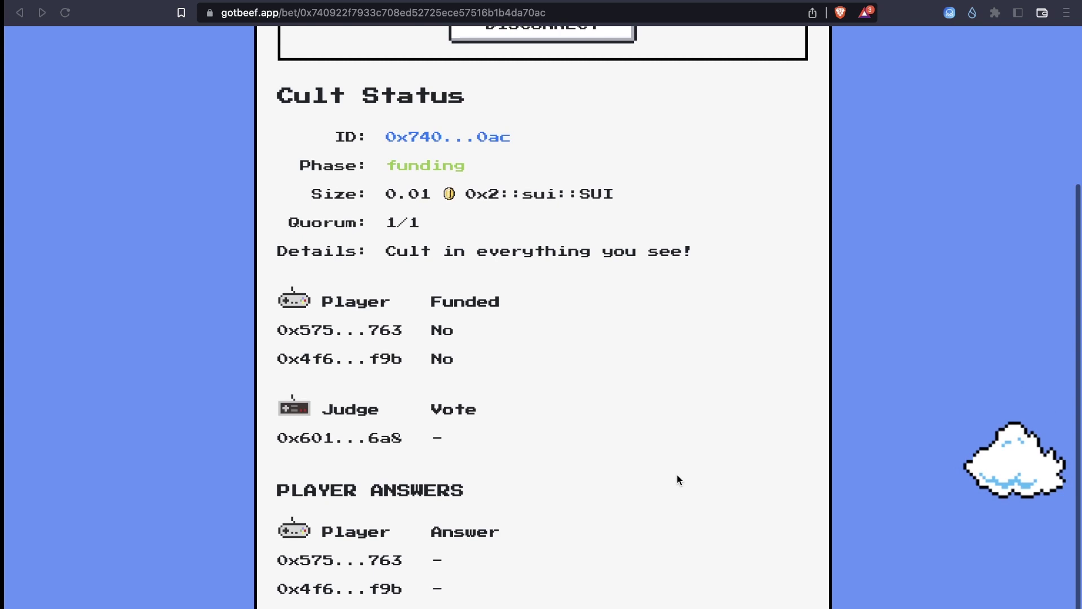
{"action": "scroll", "coordinate": [678, 474], "scroll_direction": "up", "scroll_amount": 5}
Open the Sui fans Polymedia chat and log in with Sui Wallet.
{"action": "left_click", "coordinate": [645, 122]}
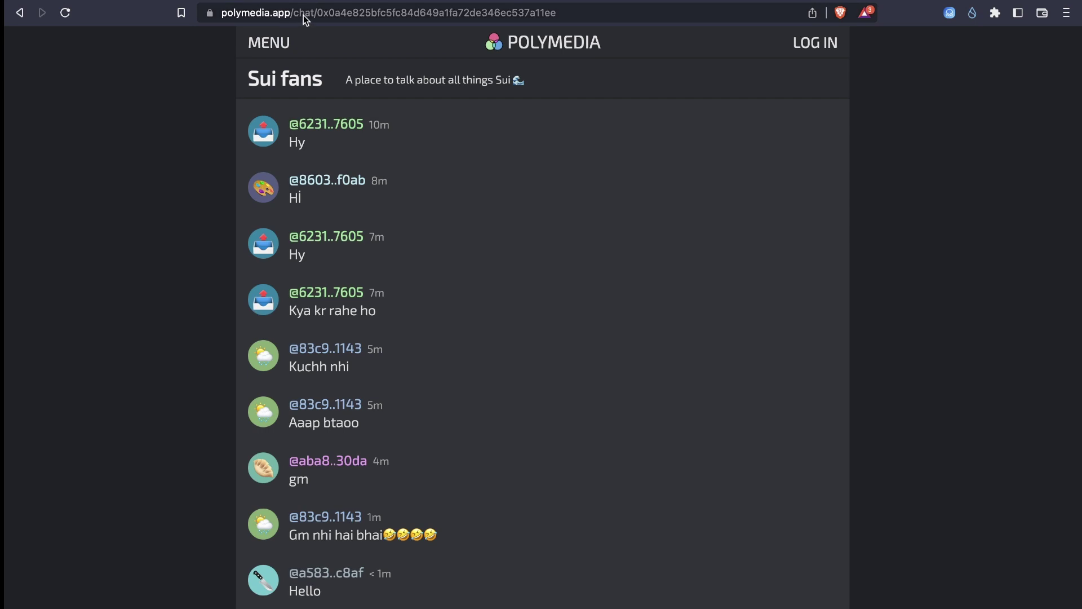
{"action": "left_click", "coordinate": [825, 46]}
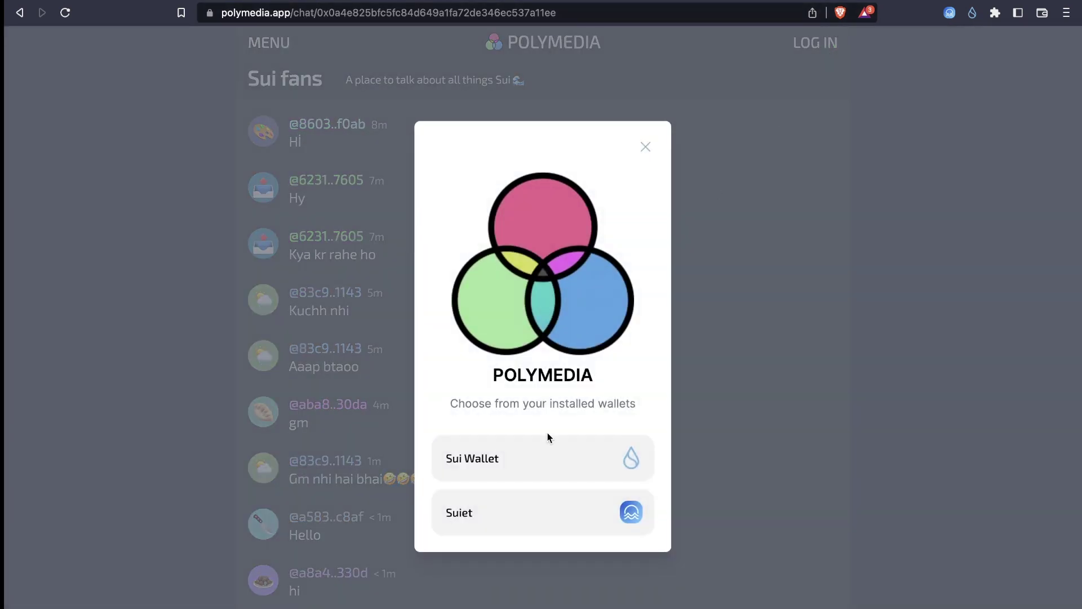
{"action": "left_click", "coordinate": [516, 468]}
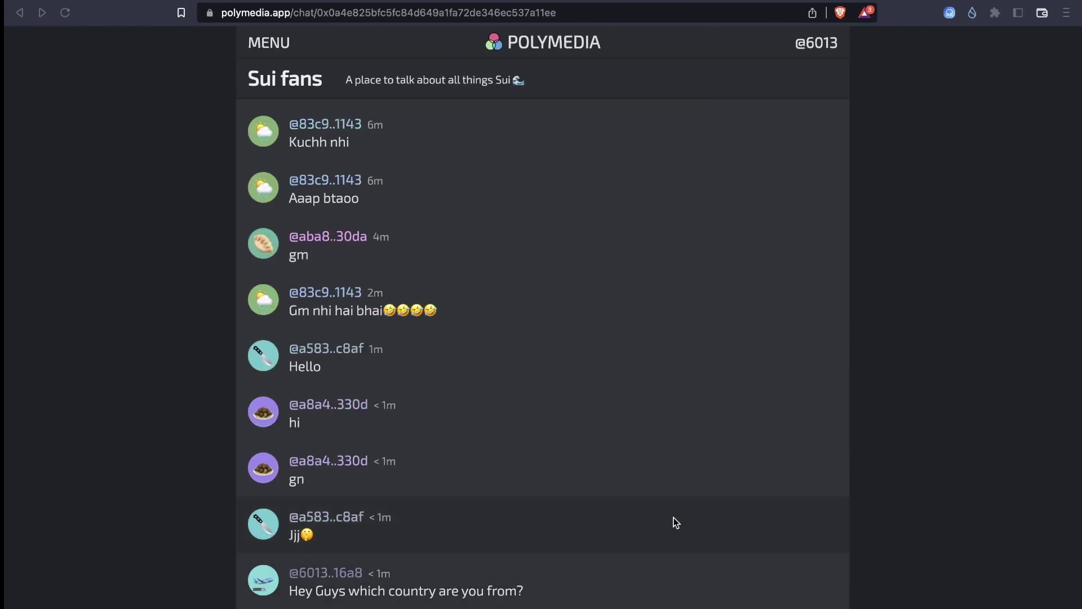
Search 'cryptocult', pick cryptocult.sui for one-year registration, and show the wallet connection options.
{"action": "type", "text": "c"}
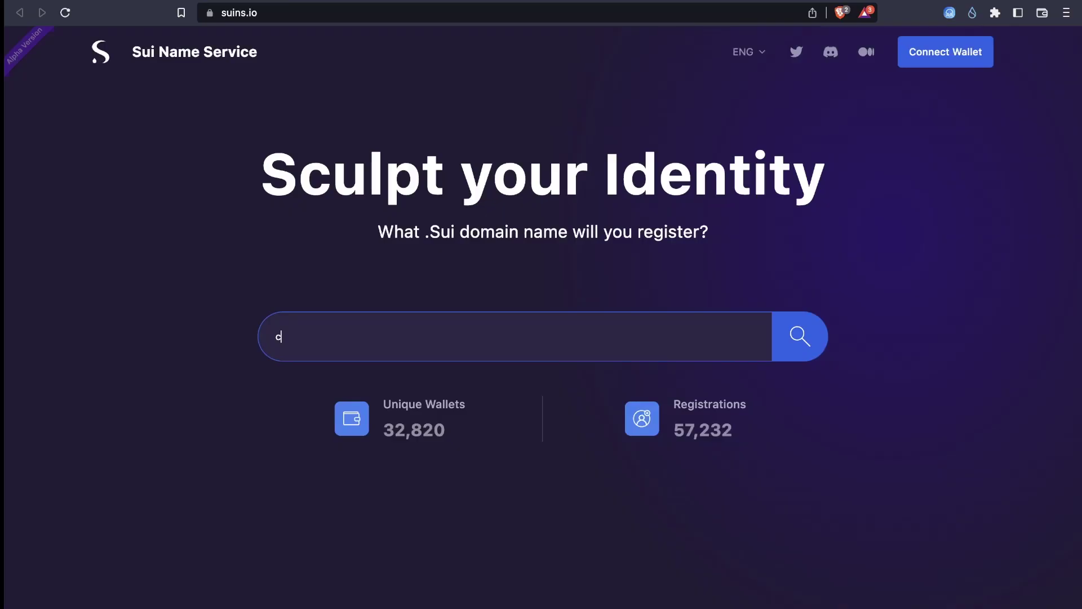
{"action": "type", "text": "ryptocult"}
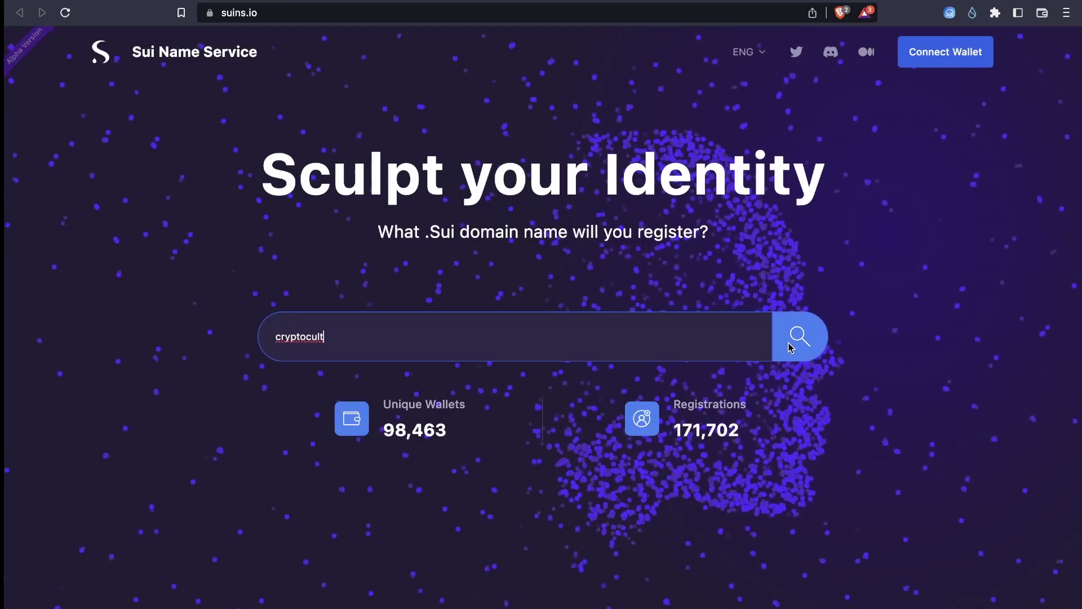
{"action": "key", "text": "Return"}
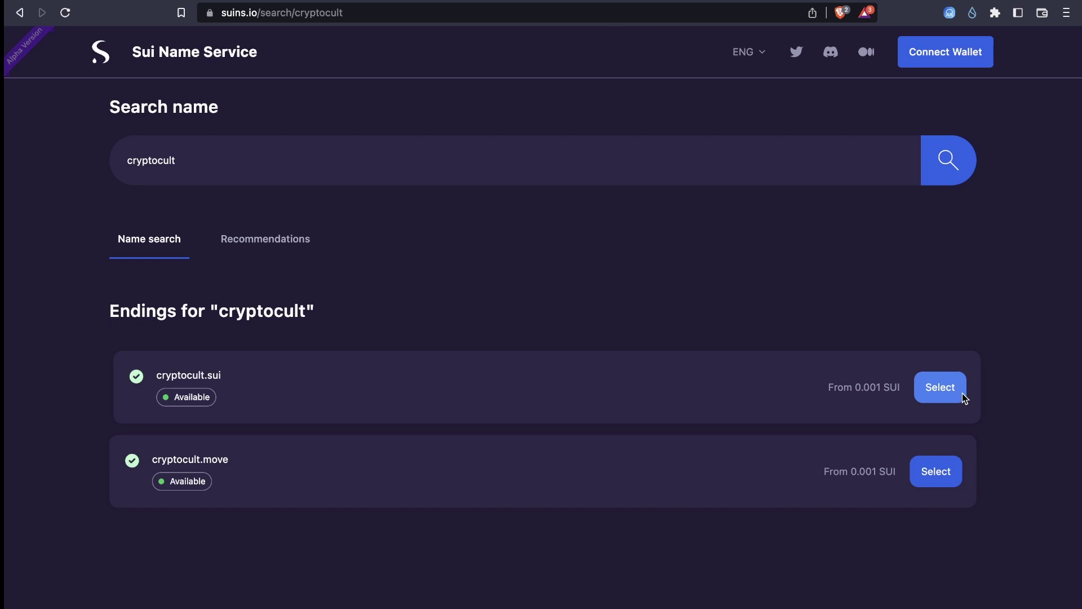
{"action": "left_click", "coordinate": [936, 396]}
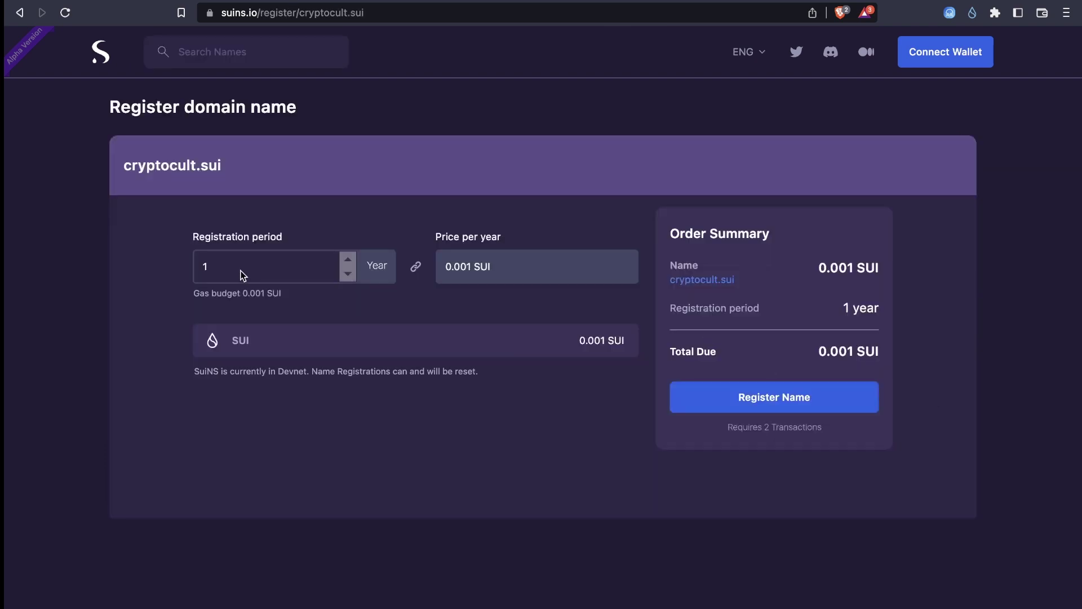
{"action": "left_click", "coordinate": [789, 403]}
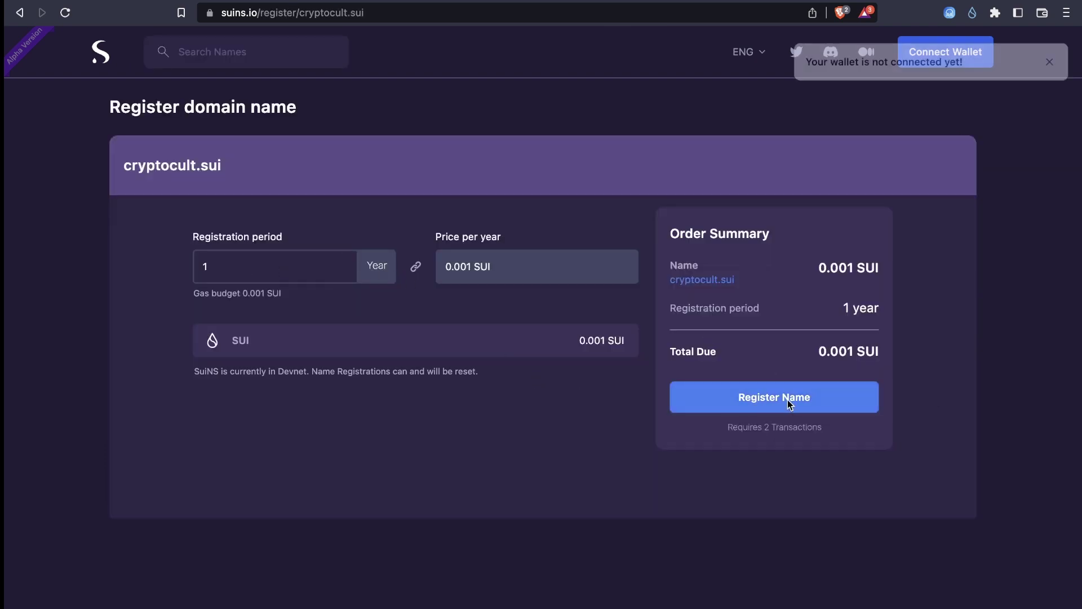
{"action": "left_click", "coordinate": [1047, 62]}
{"action": "left_click", "coordinate": [947, 53]}
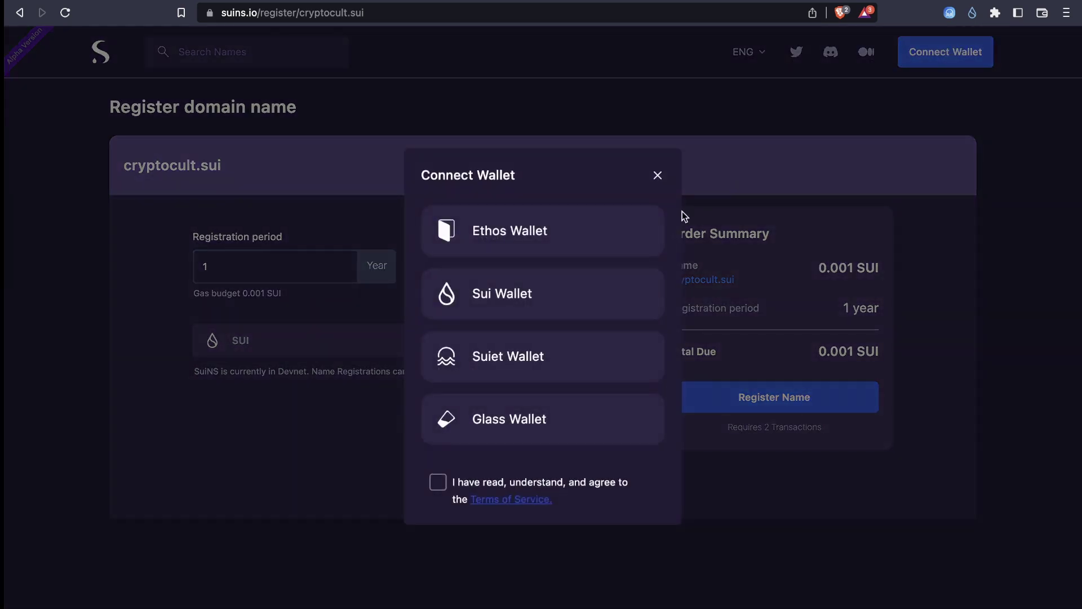
Accept the terms, connect Sui Wallet, and approve payment to register cryptocult.sui.
{"action": "left_click", "coordinate": [524, 298]}
{"action": "left_click", "coordinate": [438, 484]}
{"action": "left_click", "coordinate": [492, 303]}
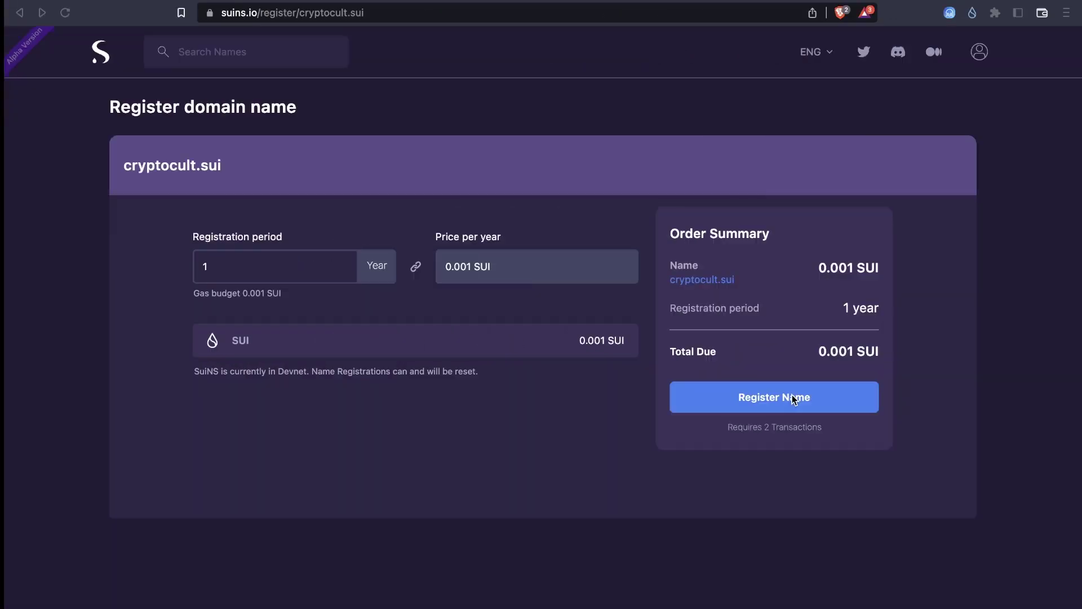
{"action": "left_click", "coordinate": [792, 395]}
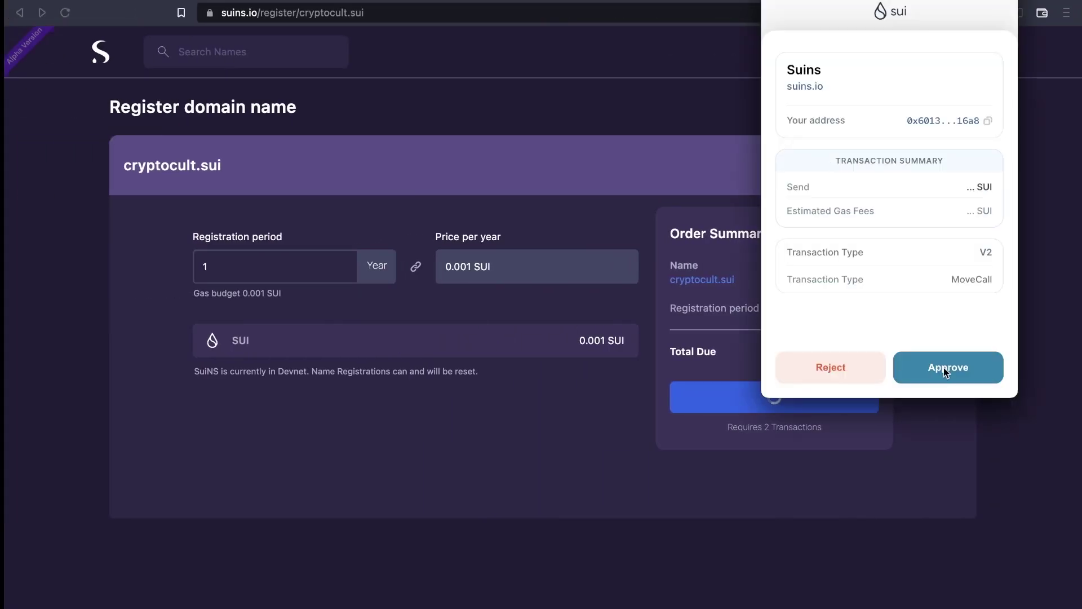
{"action": "left_click", "coordinate": [944, 367]}
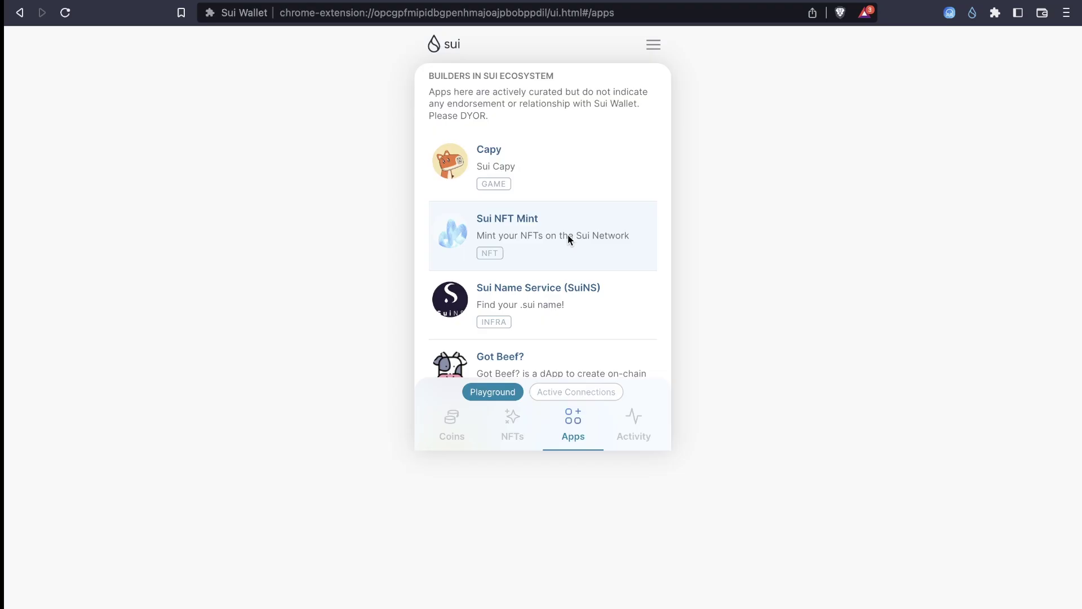
Open Sui NFT Mint and enter the NFT name Crypto Cult with a description.
{"action": "left_click", "coordinate": [508, 225]}
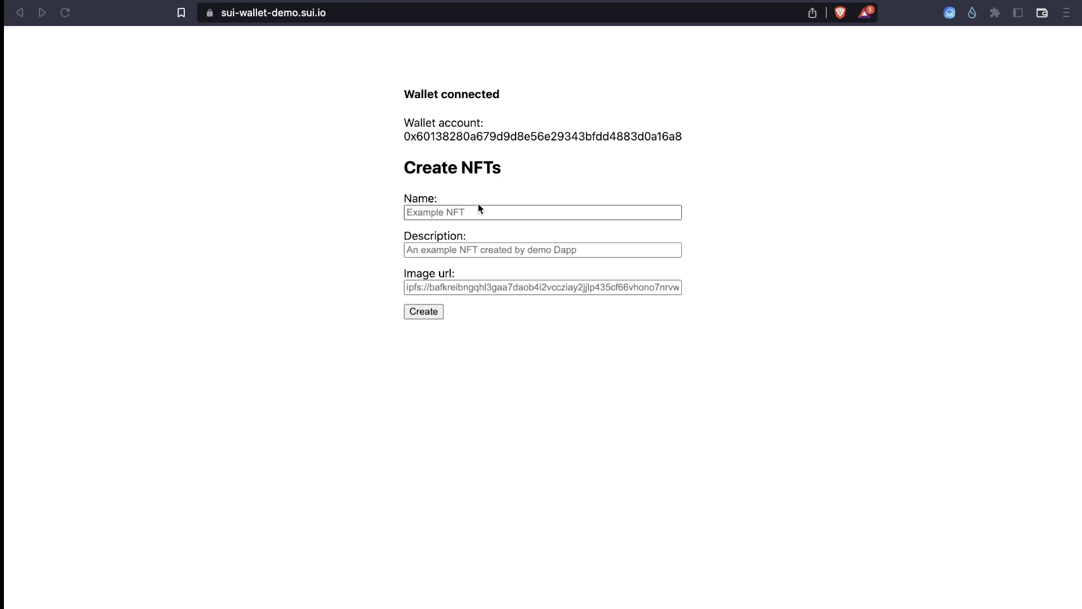
{"action": "left_click", "coordinate": [480, 215]}
{"action": "type", "text": "Cr"}
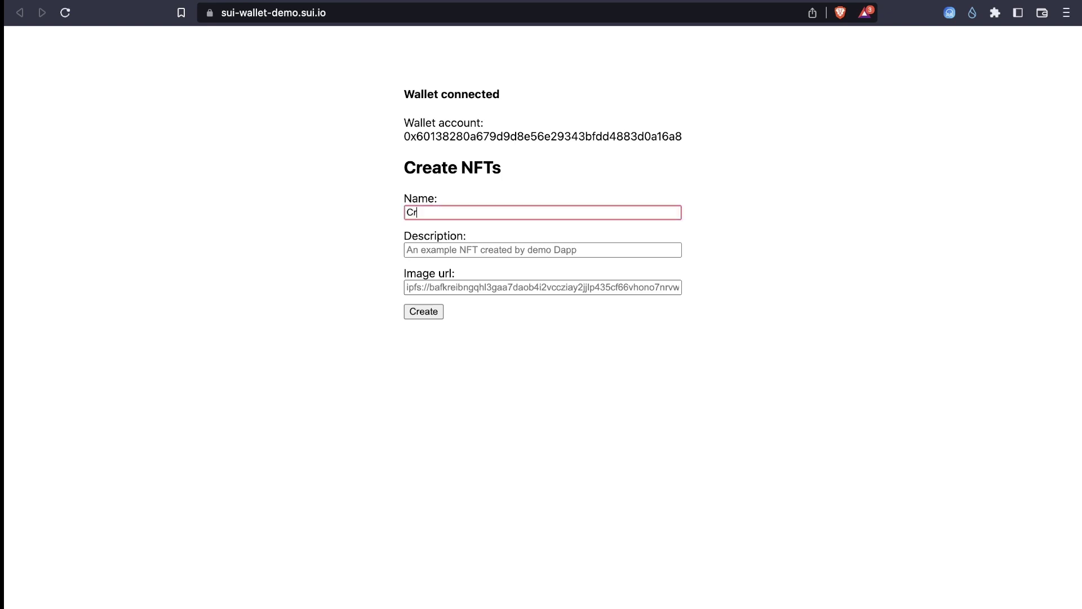
{"action": "type", "text": "ypto Cult"}
{"action": "left_click", "coordinate": [506, 251]}
{"action": "type", "text": "Cre"}
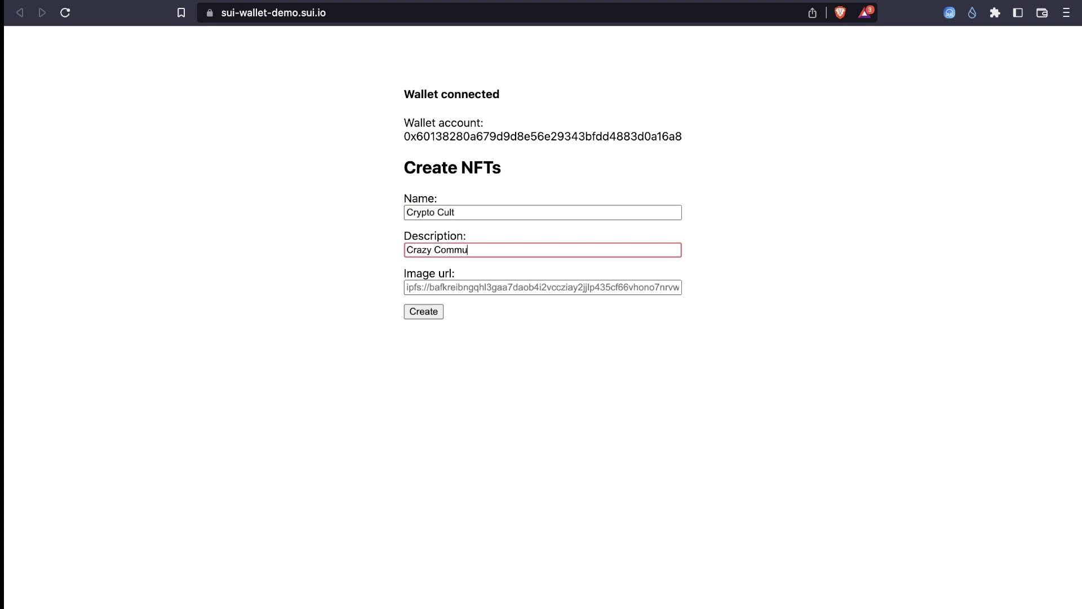
{"action": "left_click", "coordinate": [506, 288]}
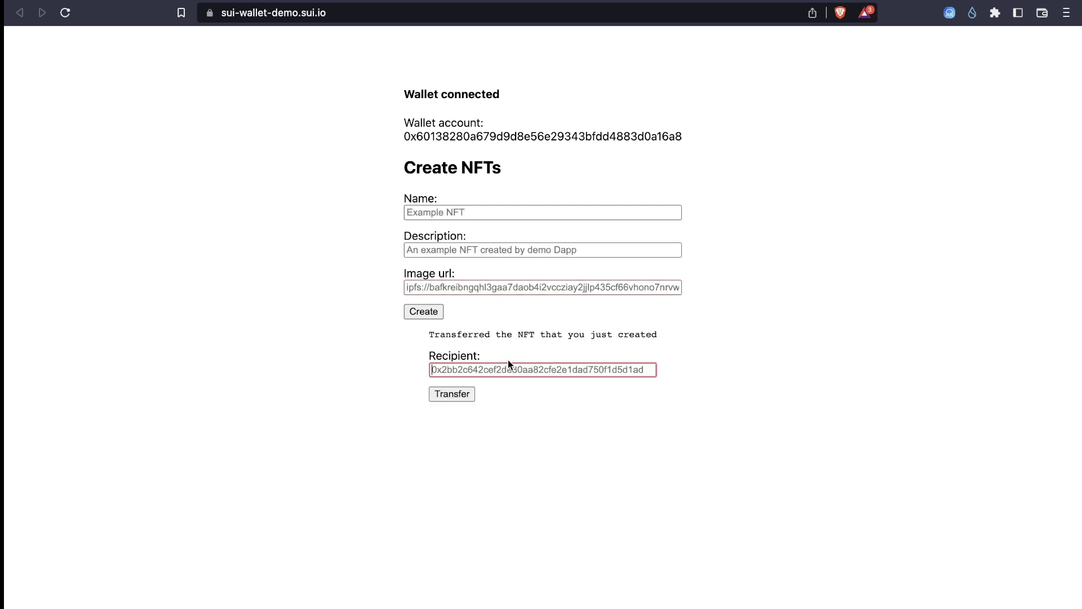
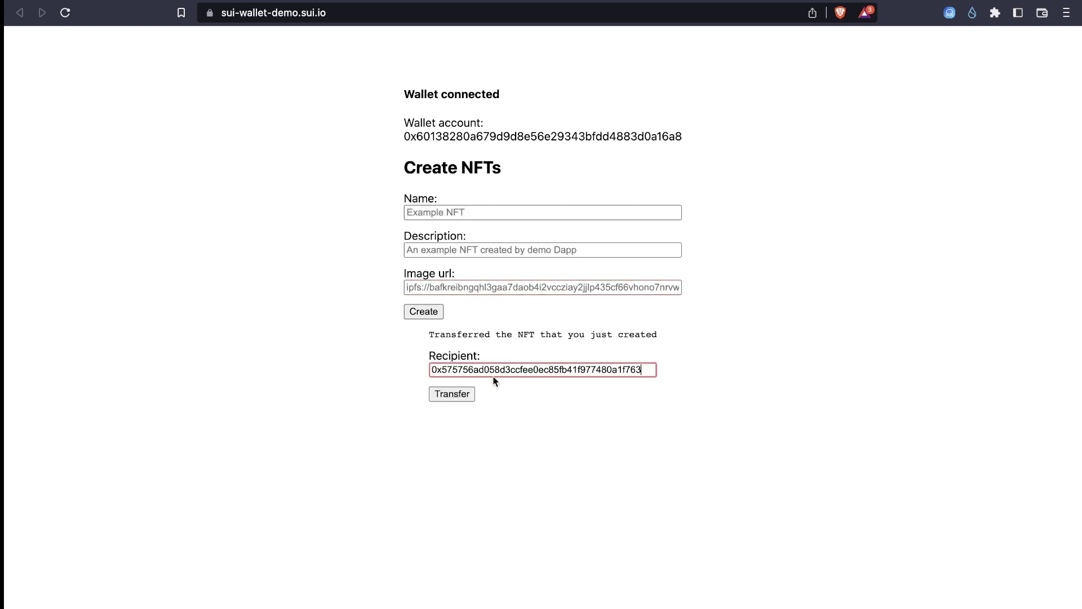
{"action": "left_click", "coordinate": [456, 394]}
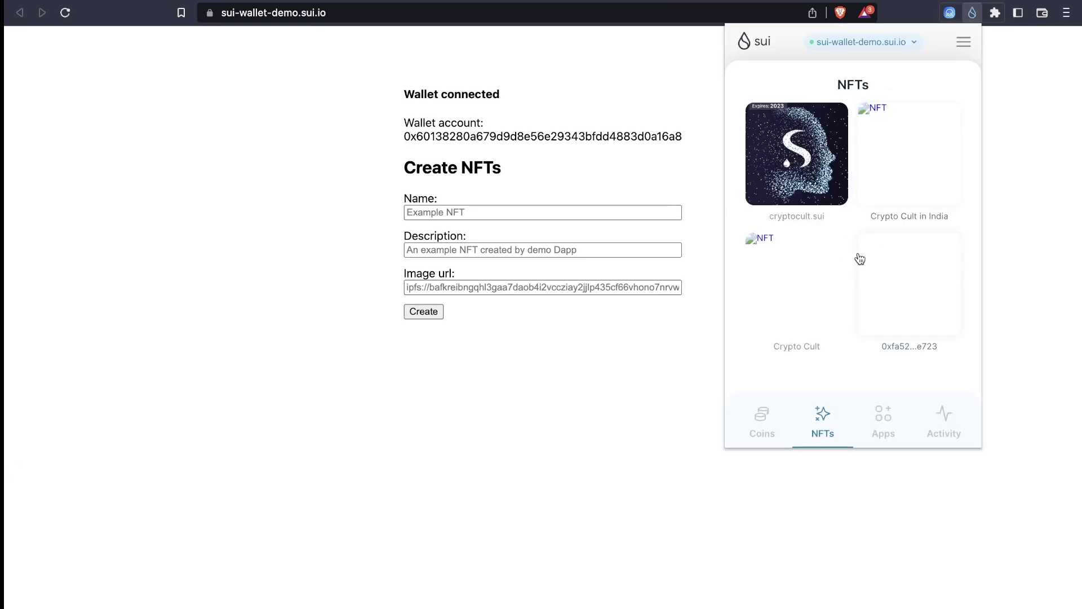
{"action": "right_click", "coordinate": [816, 295]}
{"action": "left_click", "coordinate": [795, 293]}
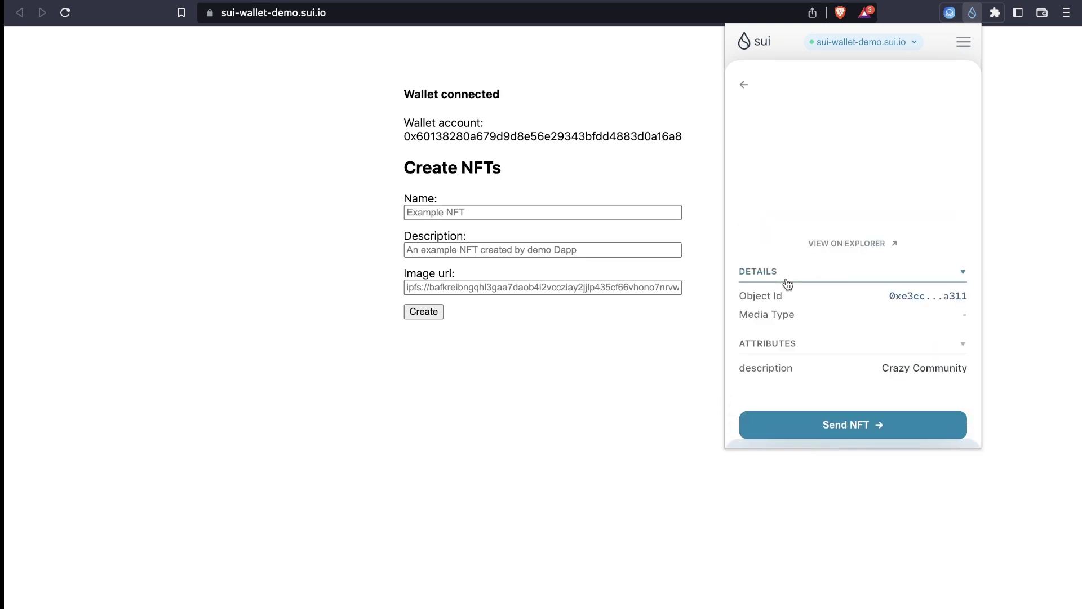
{"action": "left_click", "coordinate": [856, 429]}
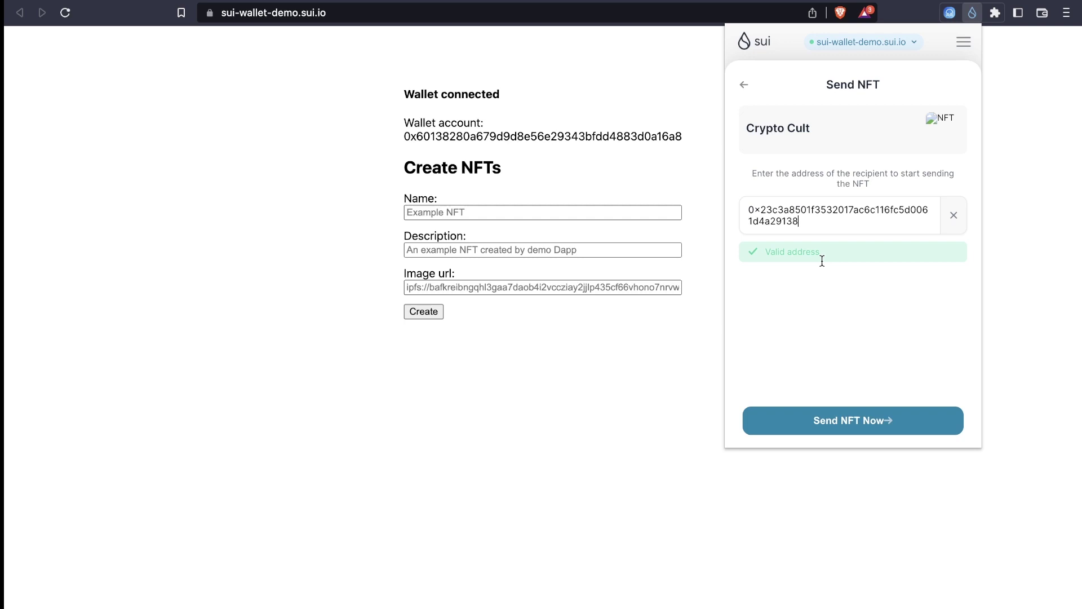
{"action": "left_click", "coordinate": [857, 424]}
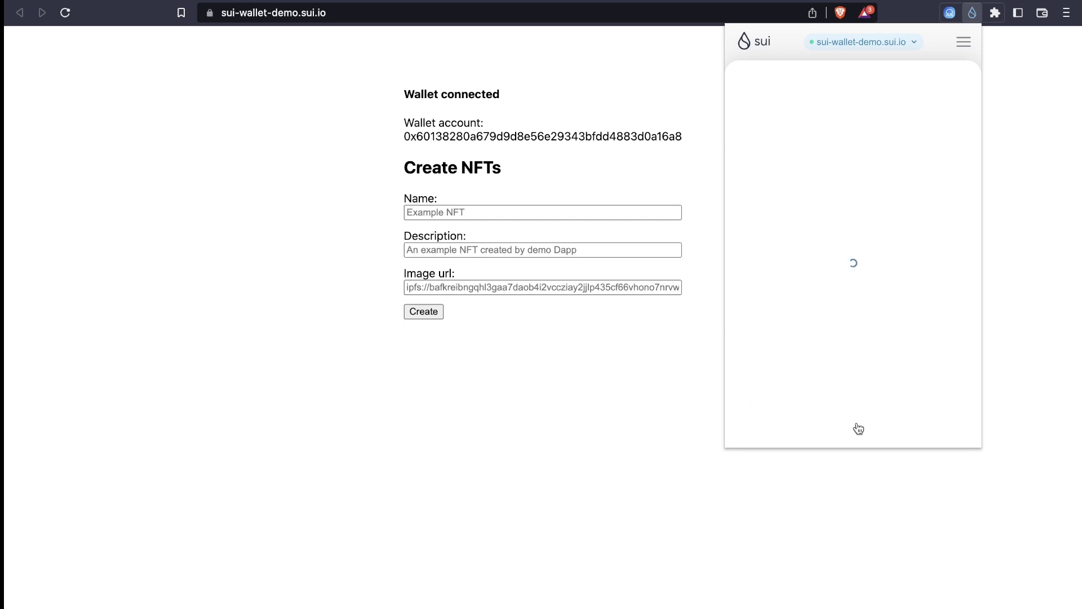
{"action": "left_click", "coordinate": [1004, 191]}
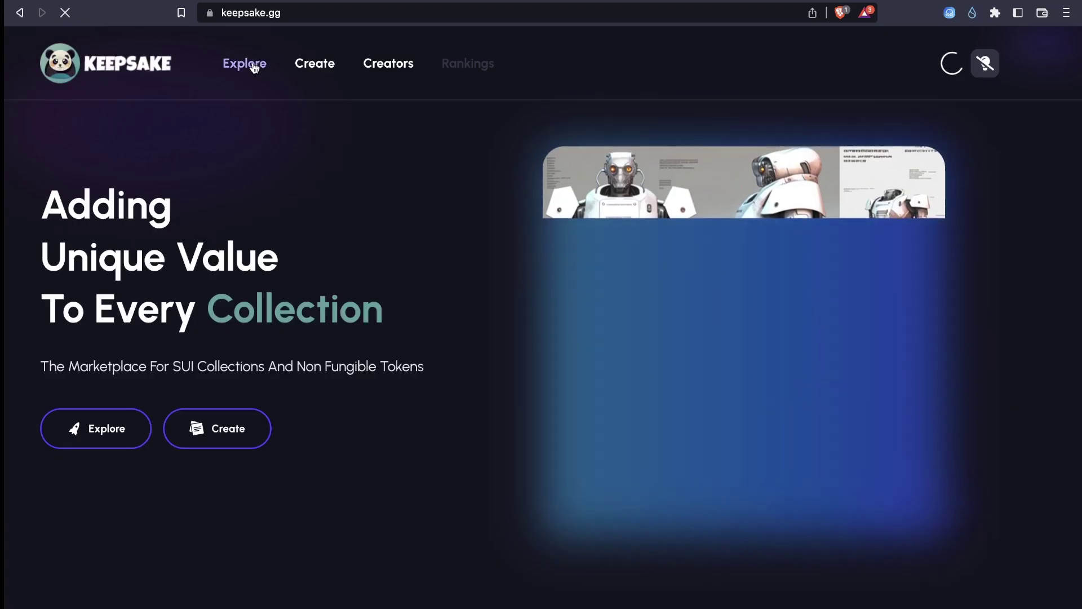
Connect Sui Wallet to the Keepsake marketplace.
{"action": "left_click", "coordinate": [255, 69]}
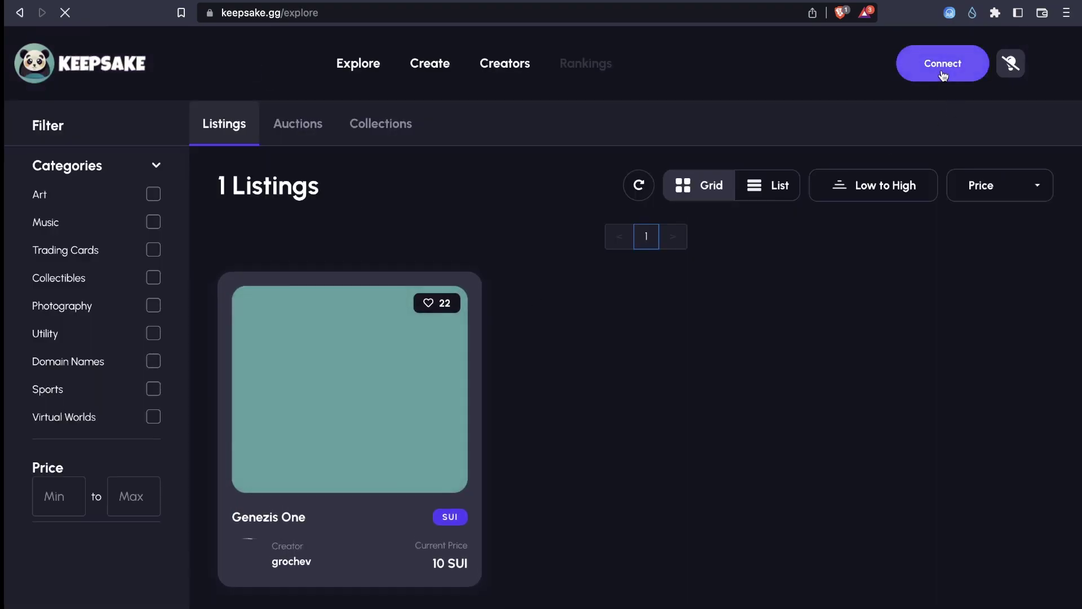
{"action": "left_click", "coordinate": [946, 67]}
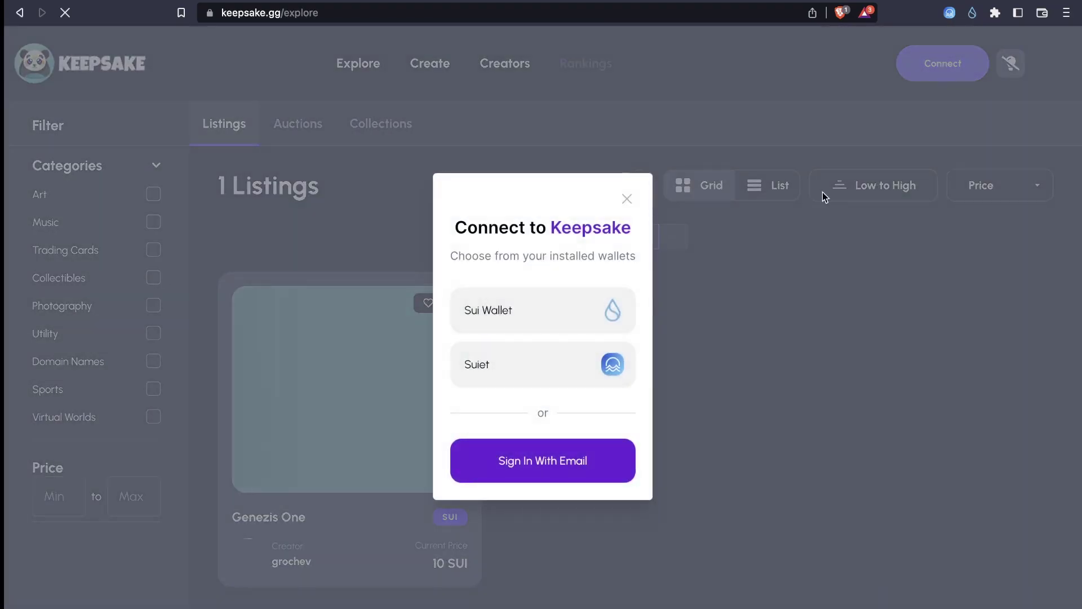
{"action": "left_click", "coordinate": [536, 309]}
{"action": "left_click", "coordinate": [808, 605]}
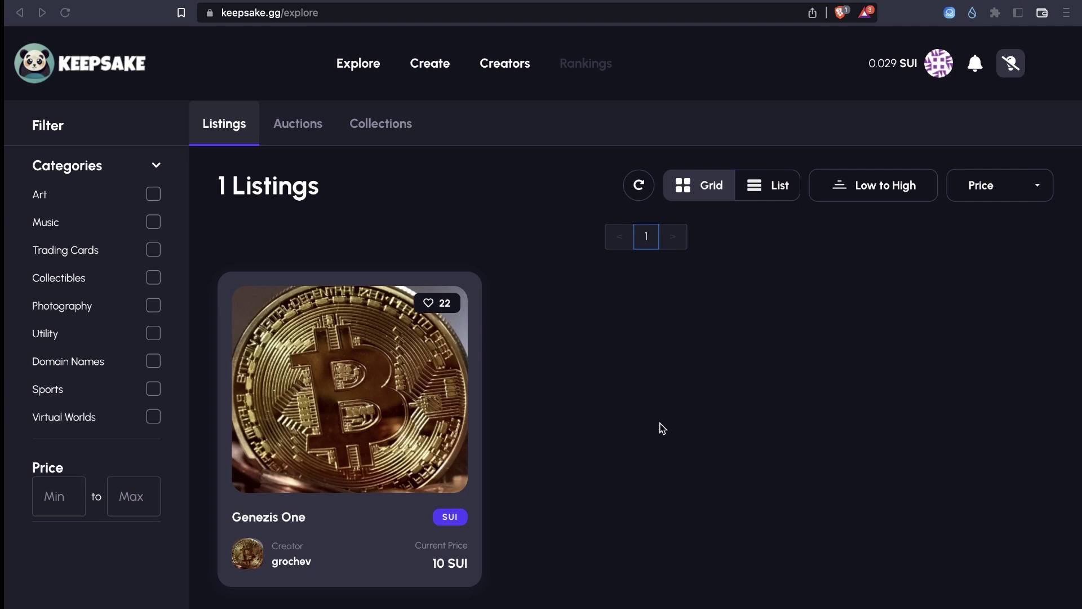
{"action": "left_click", "coordinate": [425, 64]}
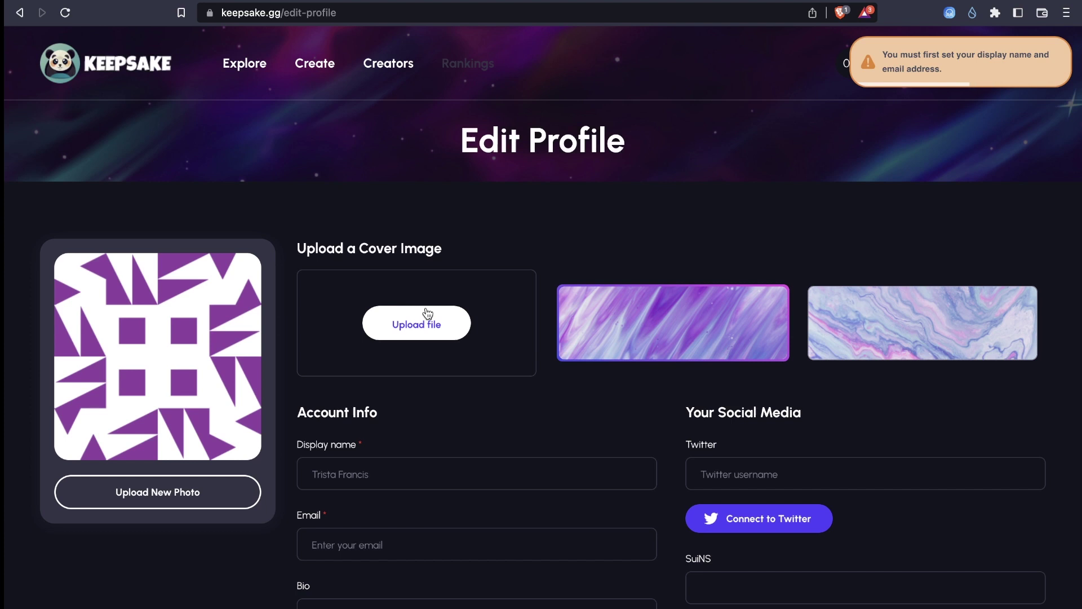
{"action": "scroll", "coordinate": [756, 485], "scroll_direction": "down", "scroll_amount": 3}
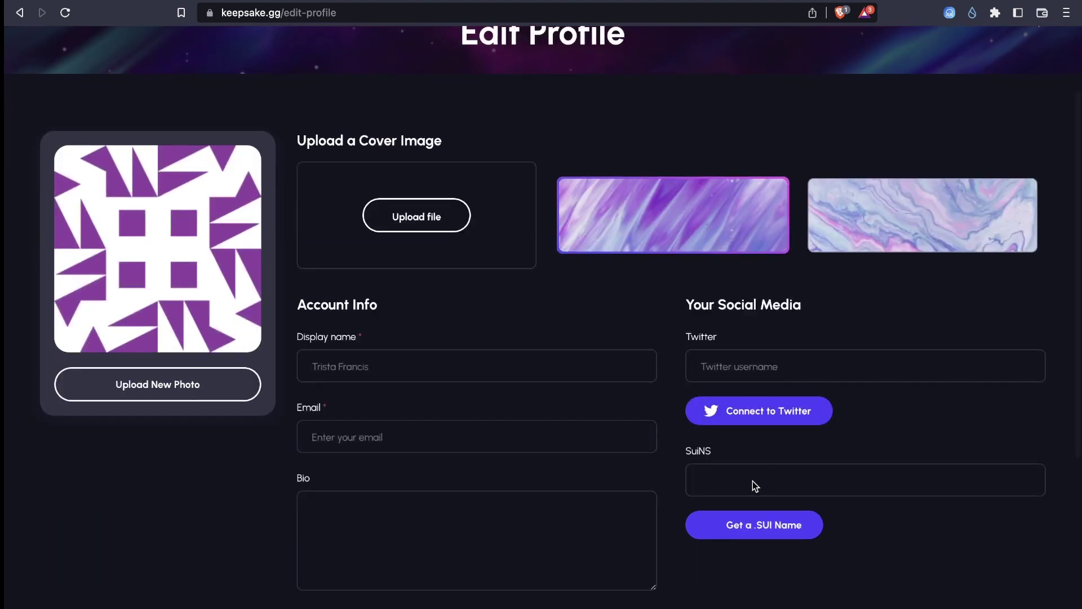
{"action": "left_click", "coordinate": [391, 366]}
{"action": "type", "text": "Crypto Cult"}
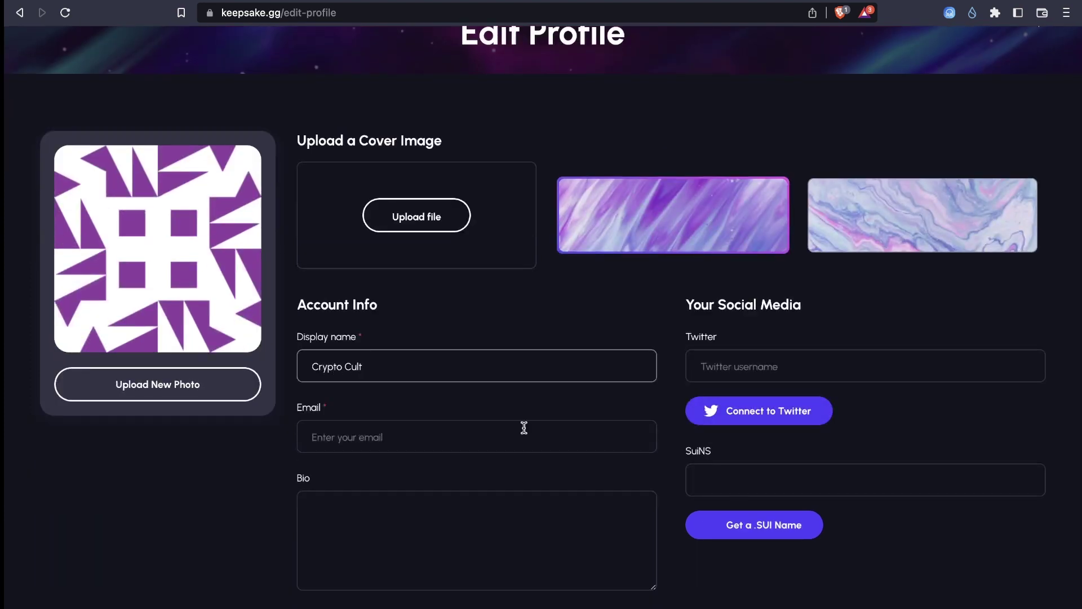
{"action": "left_click", "coordinate": [502, 441]}
{"action": "scroll", "coordinate": [502, 442], "scroll_direction": "down", "scroll_amount": 2}
{"action": "scroll", "coordinate": [502, 442], "scroll_direction": "up", "scroll_amount": 1}
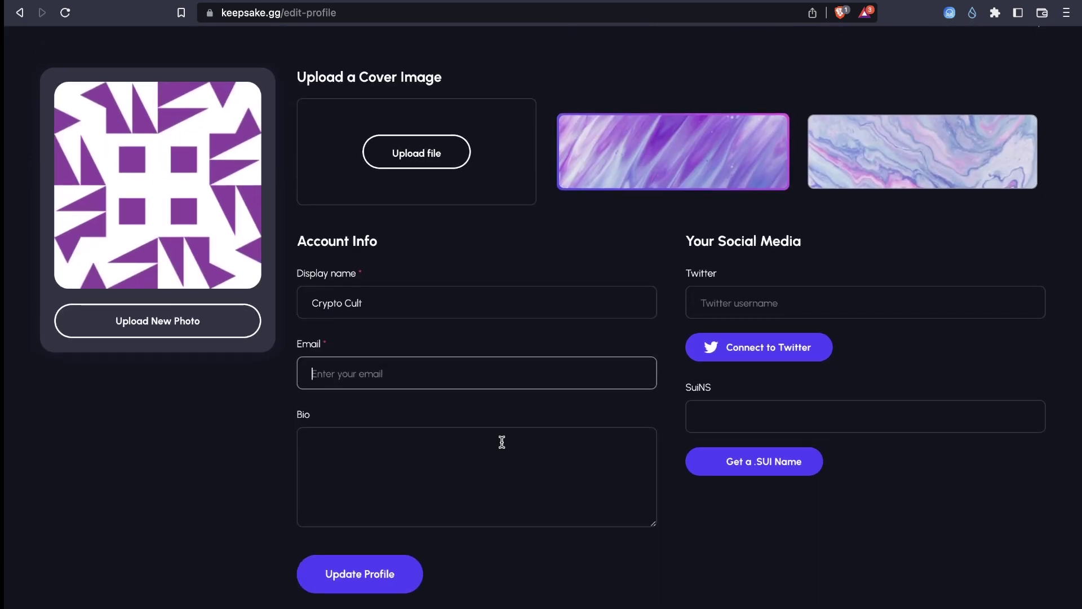
{"action": "scroll", "coordinate": [578, 444], "scroll_direction": "up", "scroll_amount": 3}
{"action": "scroll", "coordinate": [564, 420], "scroll_direction": "down", "scroll_amount": 4}
{"action": "scroll", "coordinate": [524, 383], "scroll_direction": "down", "scroll_amount": 2}
{"action": "left_click", "coordinate": [357, 459]}
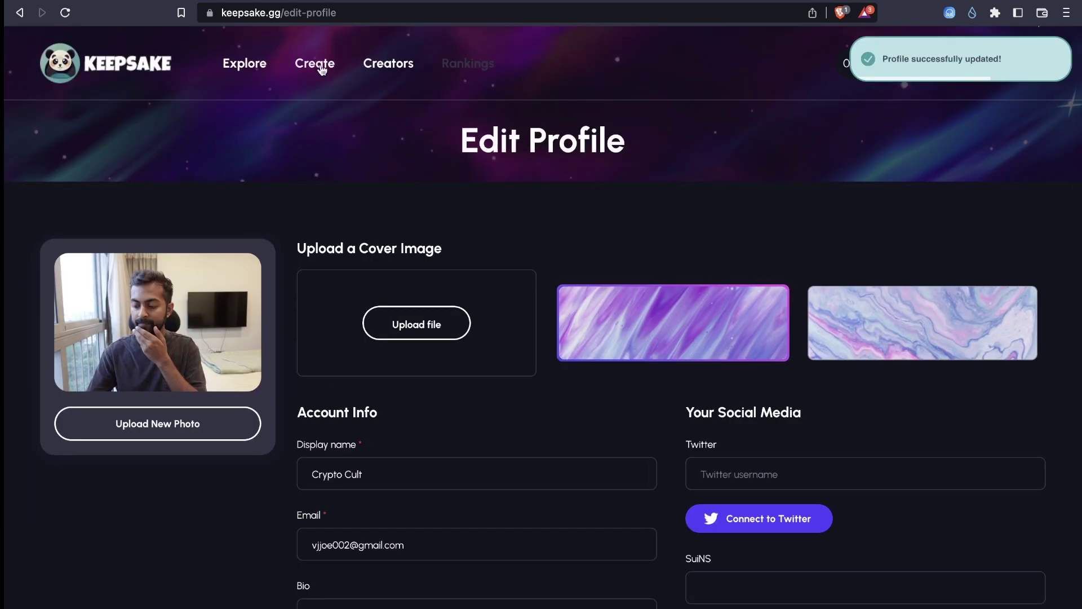
{"action": "left_click", "coordinate": [317, 64]}
Submit collection 'Collections of Cult', symbol CULT, description 'My Cakes', tagged Art.
{"action": "left_click", "coordinate": [330, 375]}
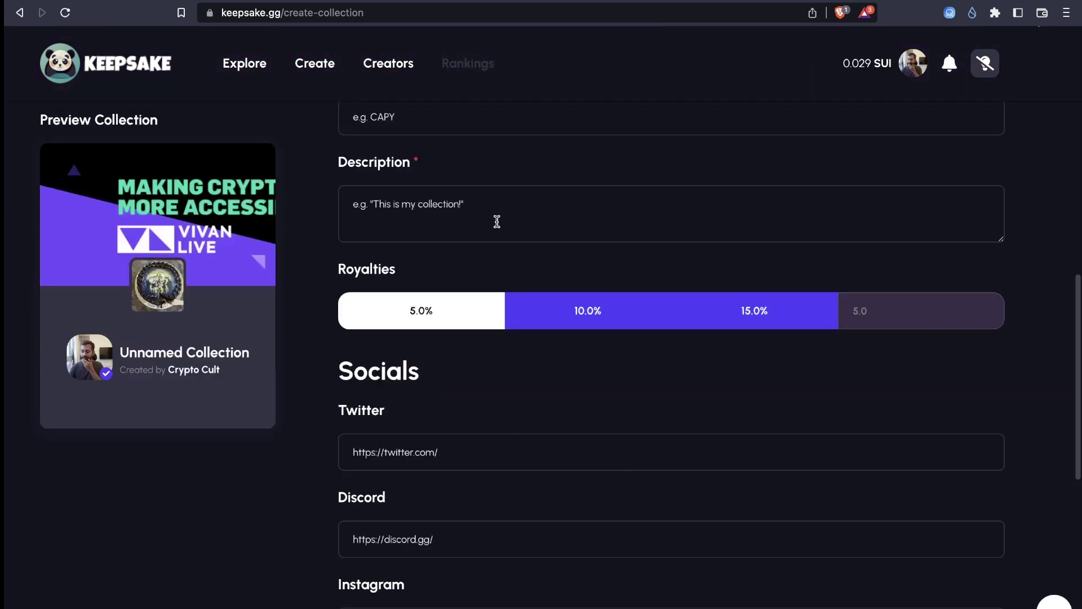
{"action": "left_click", "coordinate": [496, 215]}
{"action": "type", "text": "My C"}
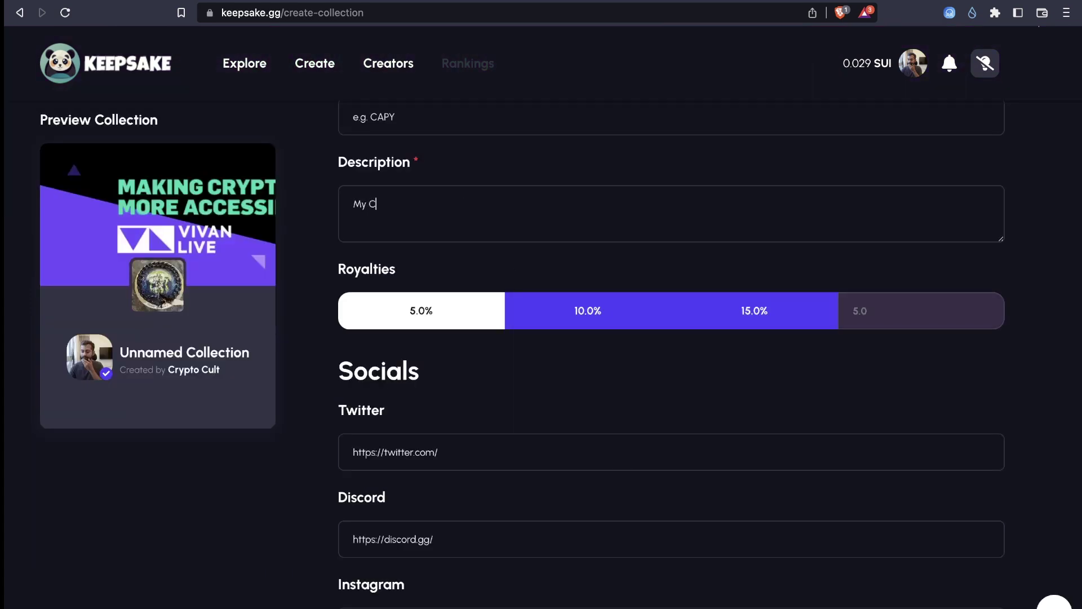
{"action": "scroll", "coordinate": [527, 338], "scroll_direction": "up", "scroll_amount": 5}
{"action": "left_click", "coordinate": [526, 361]}
{"action": "type", "text": "C"}
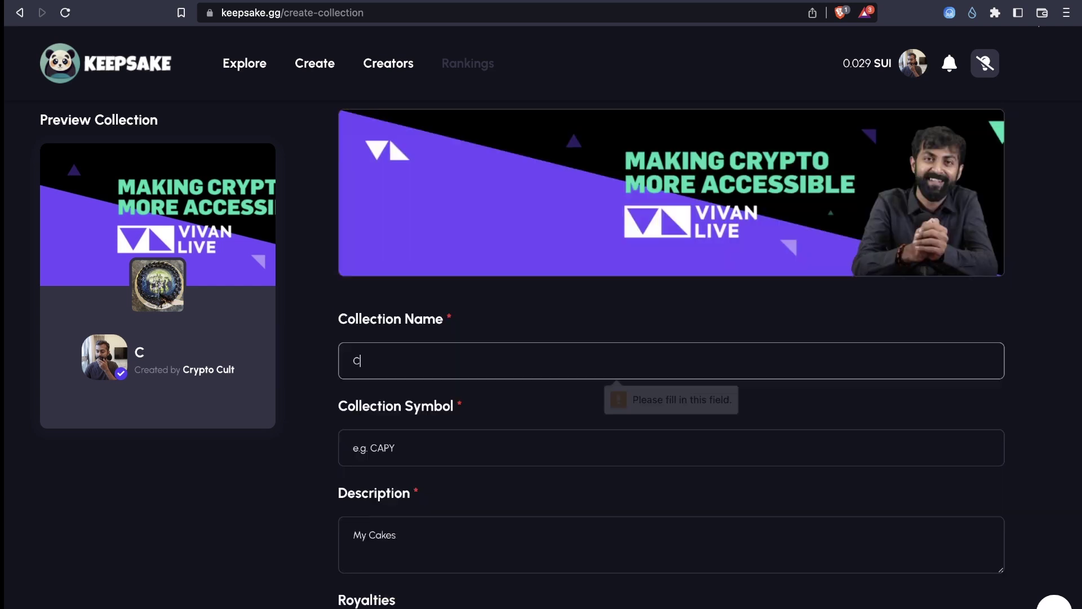
{"action": "type", "text": "ollections of Cul"}
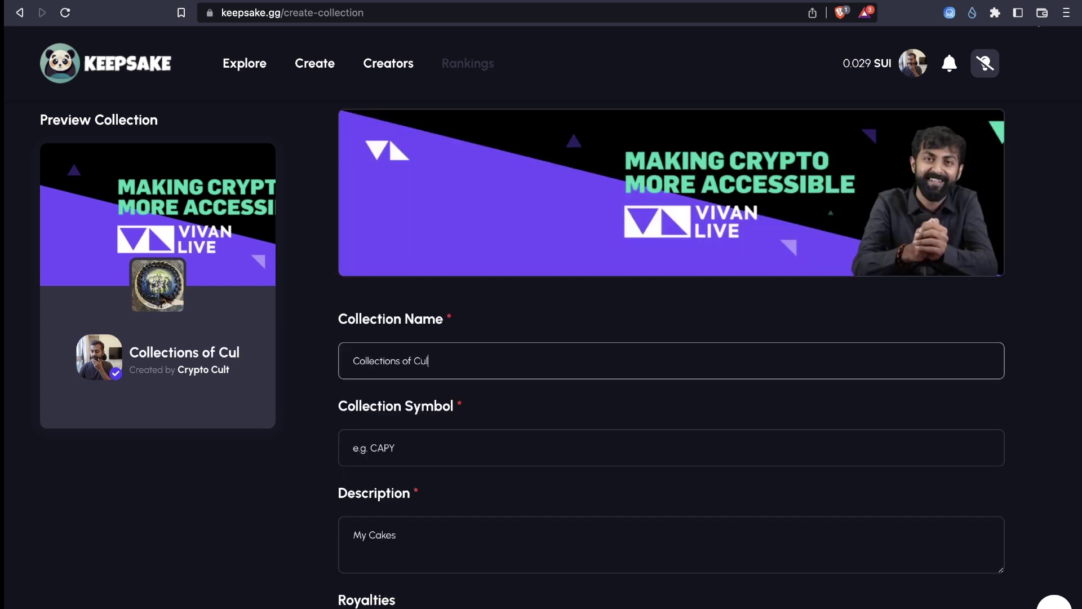
{"action": "type", "text": "t"}
{"action": "key", "text": "Return"}
{"action": "type", "text": "CULT"}
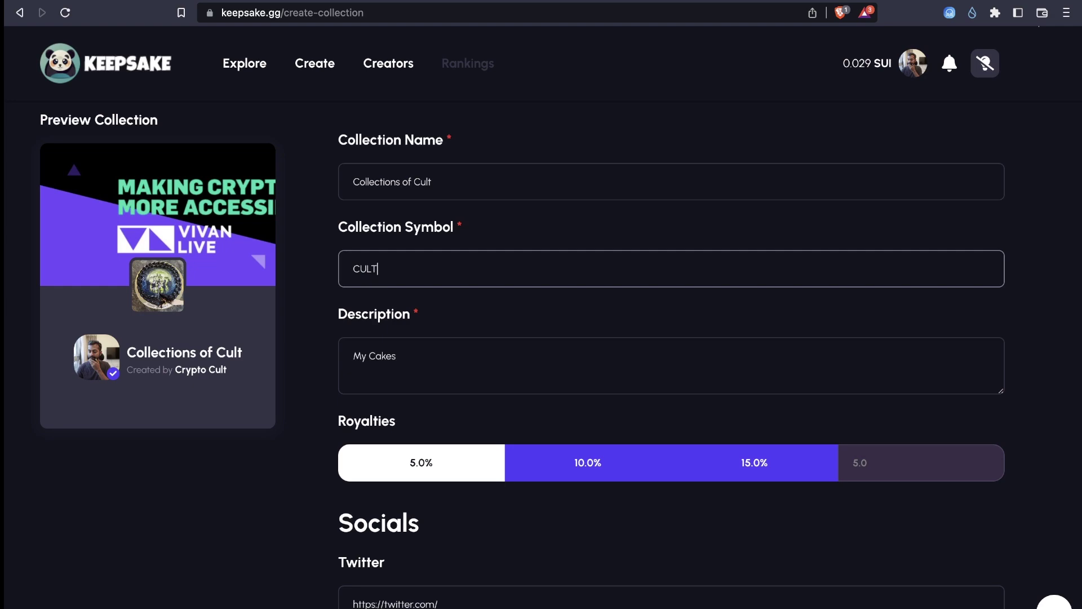
{"action": "scroll", "coordinate": [580, 424], "scroll_direction": "down", "scroll_amount": 1}
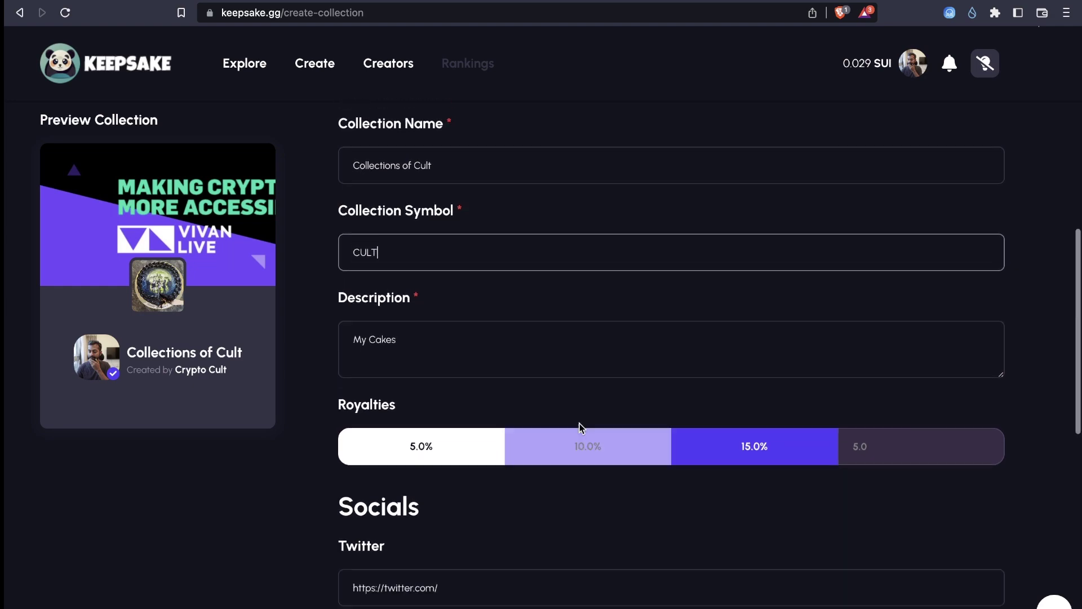
{"action": "scroll", "coordinate": [547, 377], "scroll_direction": "down", "scroll_amount": 5}
{"action": "scroll", "coordinate": [547, 385], "scroll_direction": "down", "scroll_amount": 5}
{"action": "left_click", "coordinate": [417, 316]}
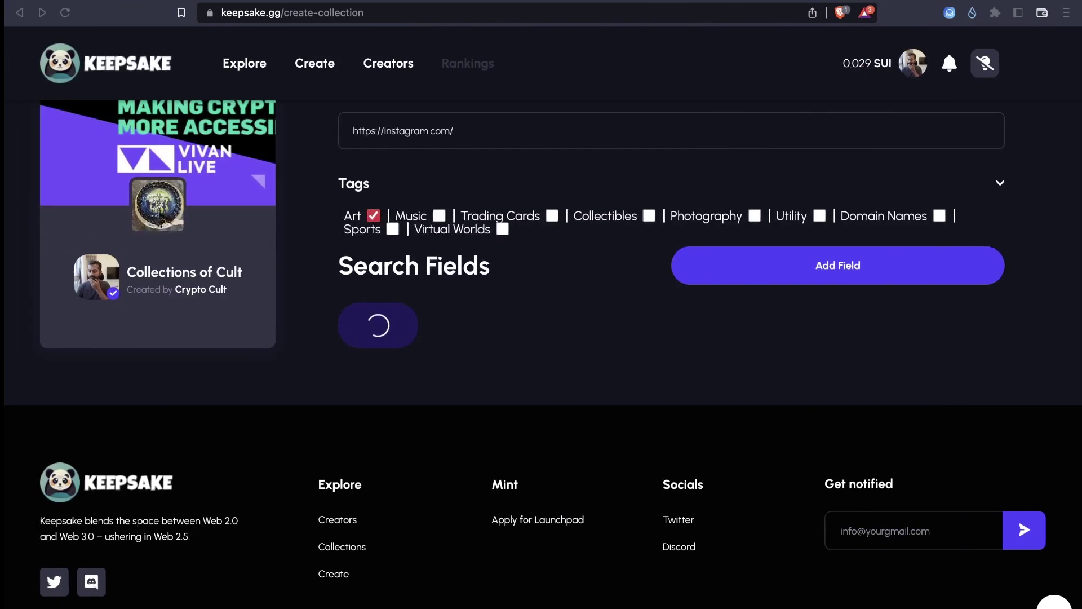
Bid 0.0062 SUI on Keepsake Noot, then heart the Collections of Cult cake item and reload.
{"action": "scroll", "coordinate": [466, 390], "scroll_direction": "down", "scroll_amount": 2}
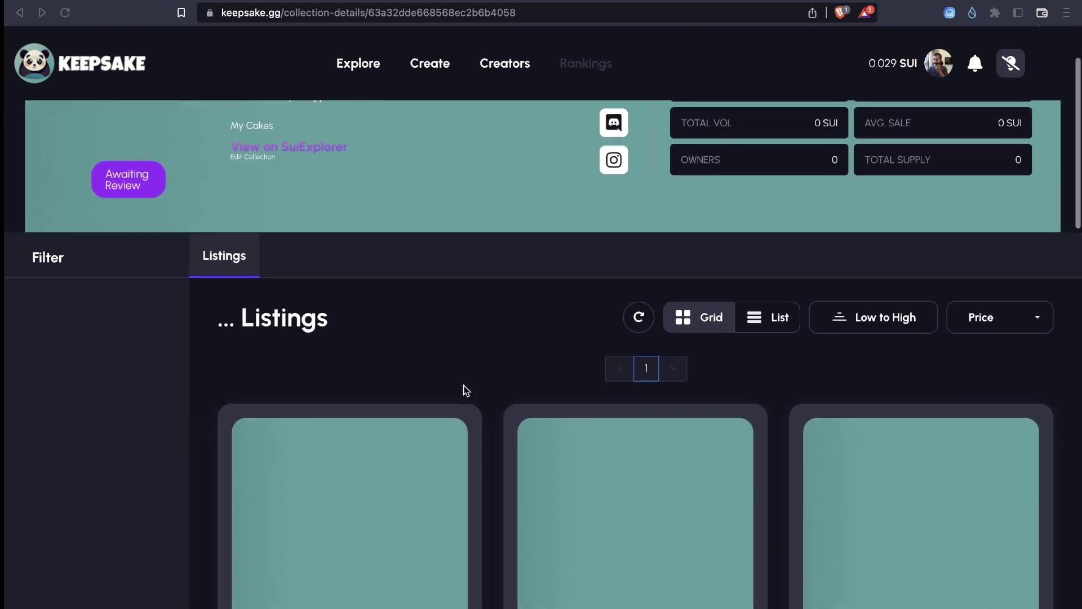
{"action": "scroll", "coordinate": [466, 390], "scroll_direction": "down", "scroll_amount": 3}
{"action": "scroll", "coordinate": [465, 390], "scroll_direction": "down", "scroll_amount": 1}
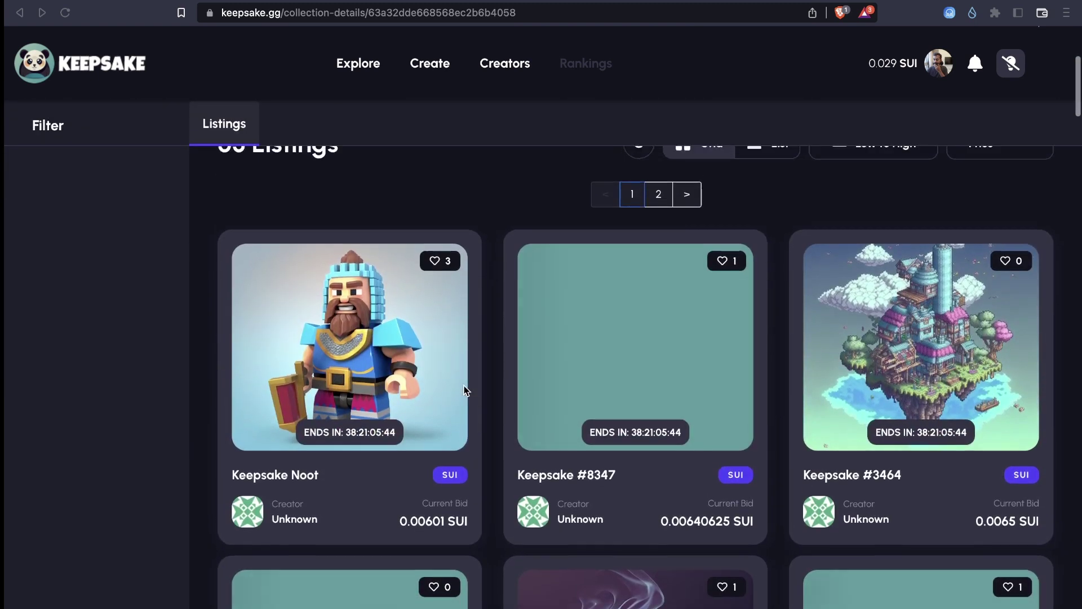
{"action": "scroll", "coordinate": [466, 390], "scroll_direction": "up", "scroll_amount": 1}
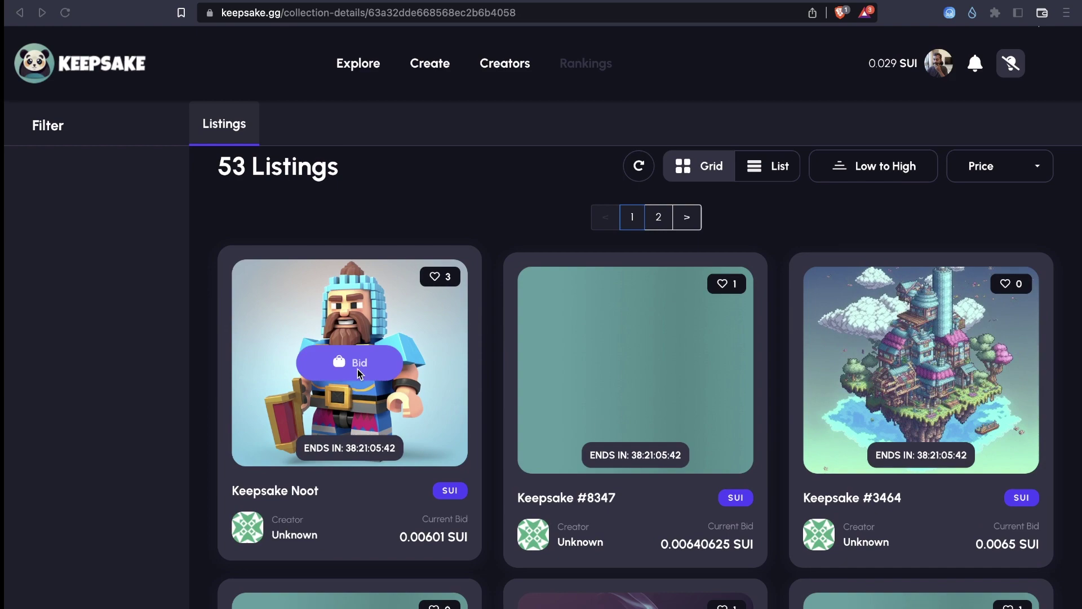
{"action": "left_click", "coordinate": [357, 369]}
{"action": "left_click", "coordinate": [516, 548]}
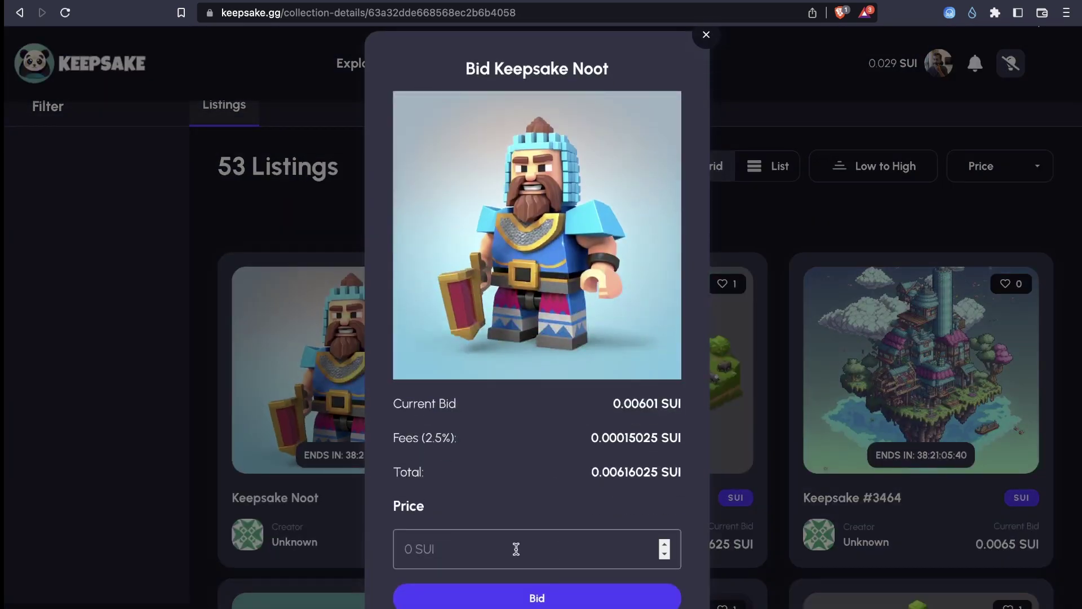
{"action": "type", "text": "0.0062"}
{"action": "left_click", "coordinate": [537, 598]}
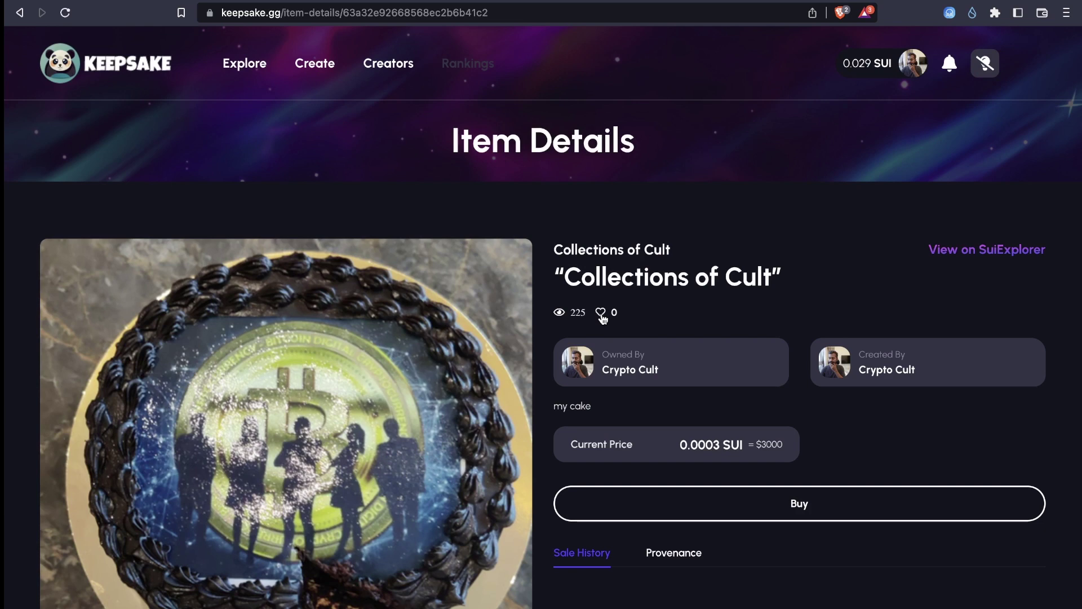
{"action": "left_click", "coordinate": [601, 316]}
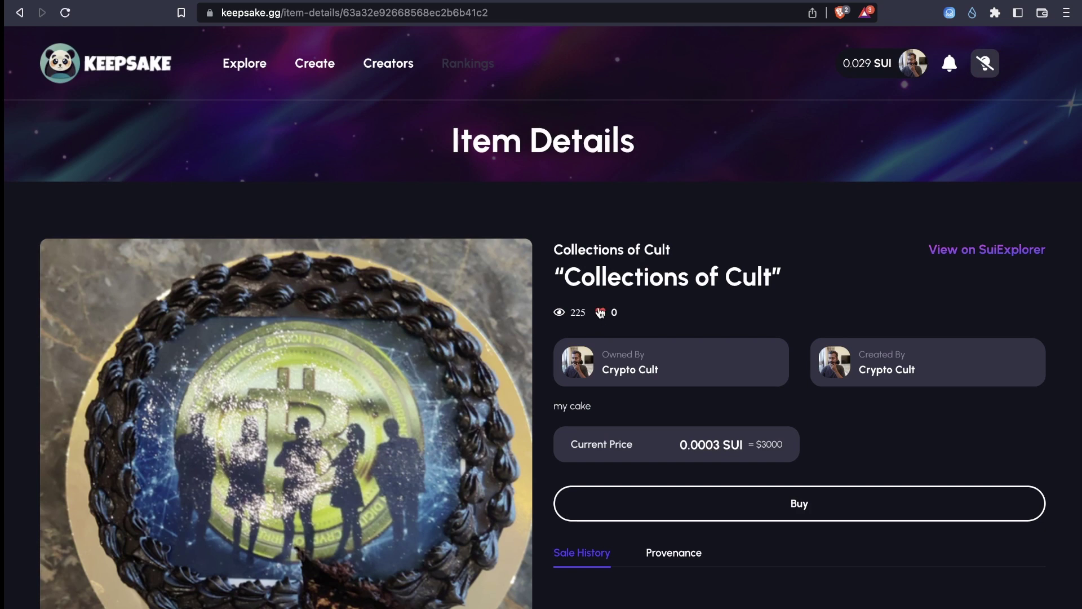
{"action": "left_click", "coordinate": [65, 15]}
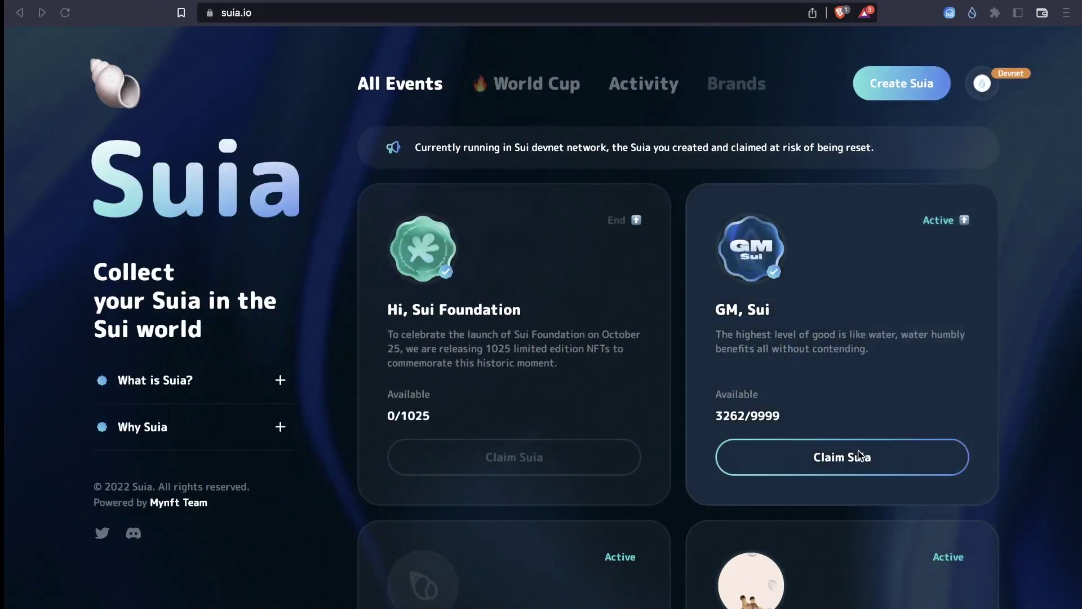
Claim the GM, Sui Suia, then claim the Tnittida Suia and approve it in Sui Wallet.
{"action": "left_click", "coordinate": [846, 459]}
{"action": "left_click", "coordinate": [573, 495]}
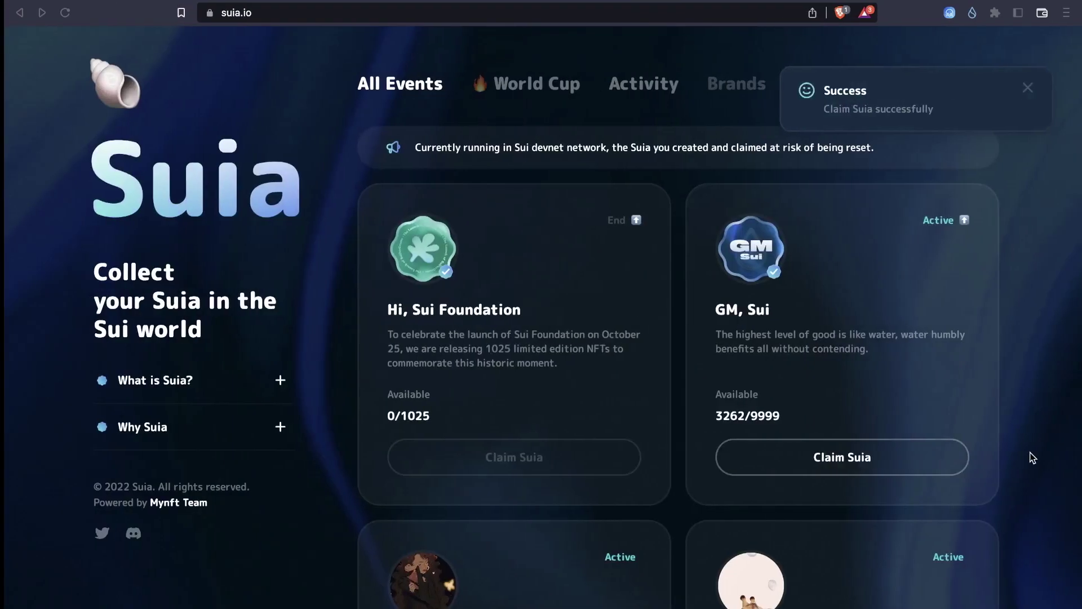
{"action": "scroll", "coordinate": [803, 260], "scroll_direction": "down", "scroll_amount": 5}
{"action": "scroll", "coordinate": [803, 259], "scroll_direction": "down", "scroll_amount": 2}
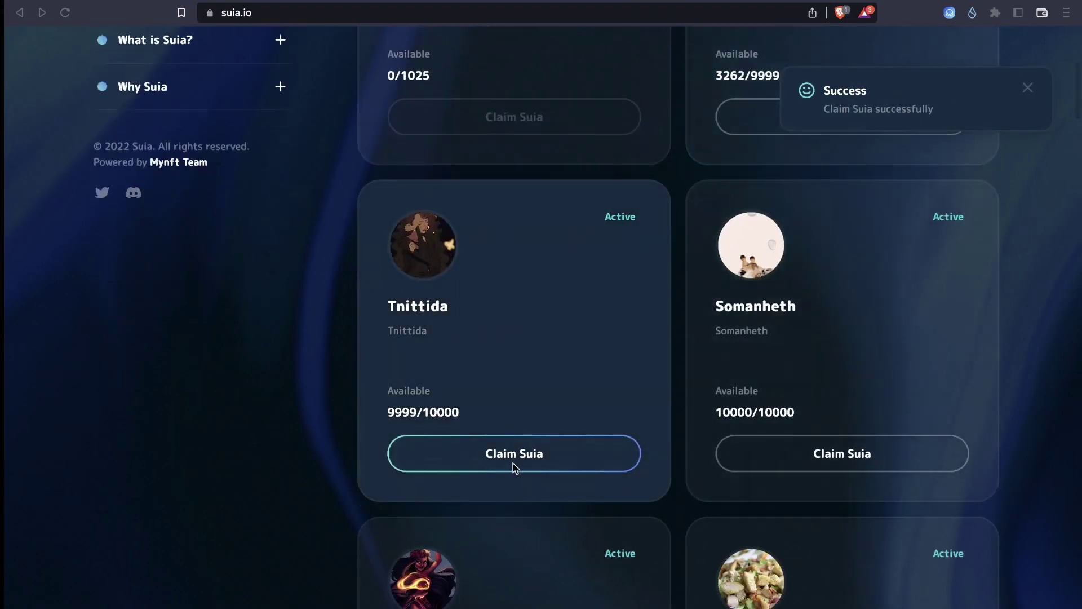
{"action": "left_click", "coordinate": [505, 449]}
{"action": "left_click", "coordinate": [551, 475]}
{"action": "left_click", "coordinate": [759, 605]}
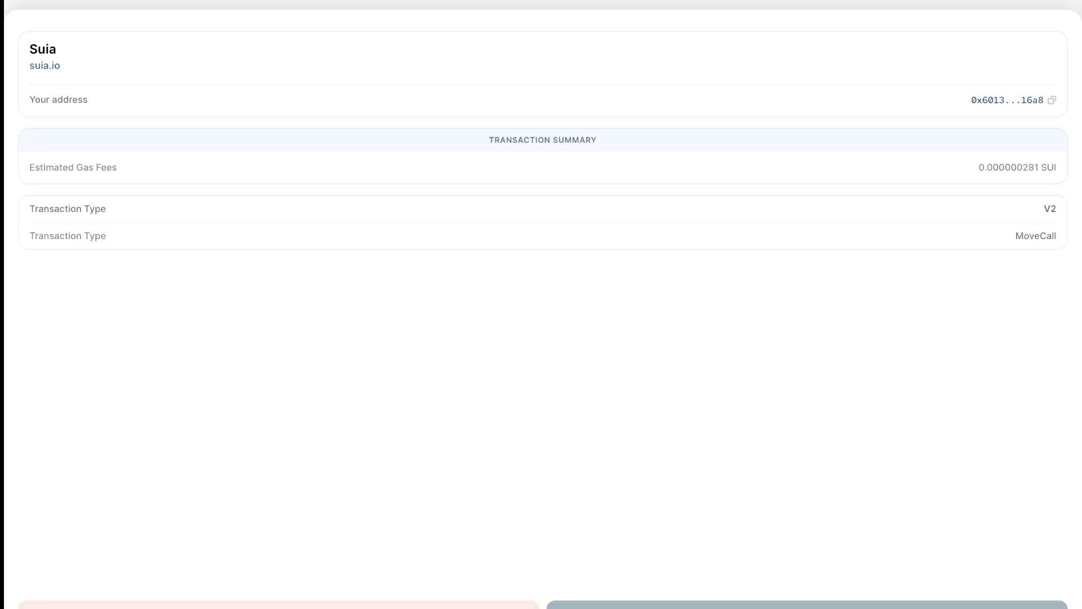
Start a new Suia named 'Crypto Cult Indians' described as 'Best Community ever'.
{"action": "scroll", "coordinate": [879, 80], "scroll_direction": "up", "scroll_amount": 7}
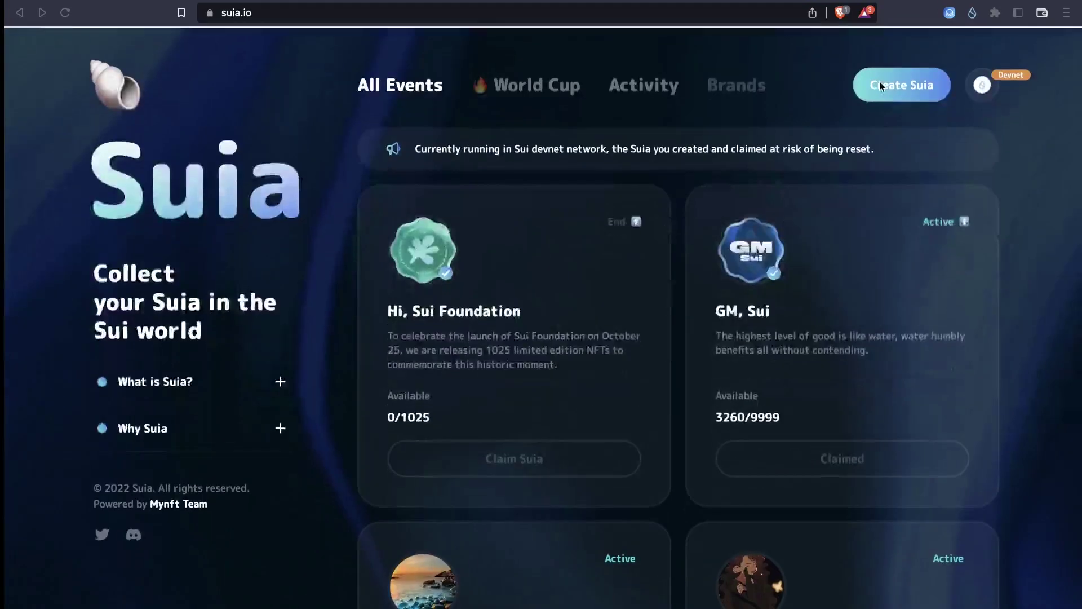
{"action": "left_click", "coordinate": [909, 89]}
{"action": "left_click", "coordinate": [510, 351]}
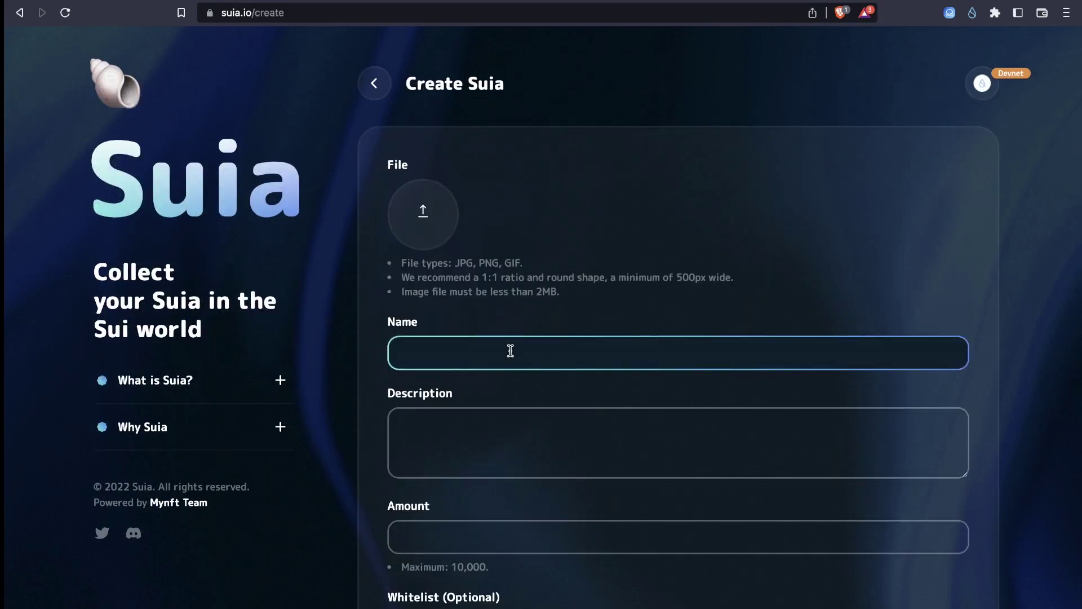
{"action": "type", "text": "Crypto Cult Indi"}
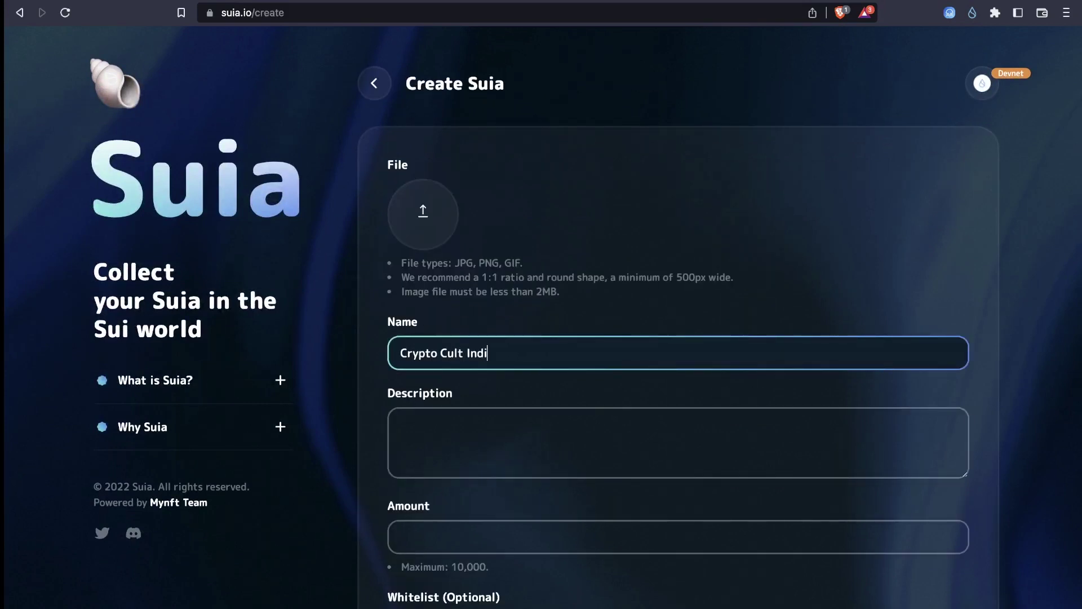
{"action": "type", "text": "ans"}
{"action": "left_click", "coordinate": [499, 450]}
{"action": "type", "text": "B"}
{"action": "key", "text": "BackSpace"}
{"action": "key", "text": "BackSpace"}
{"action": "key", "text": "BackSpace"}
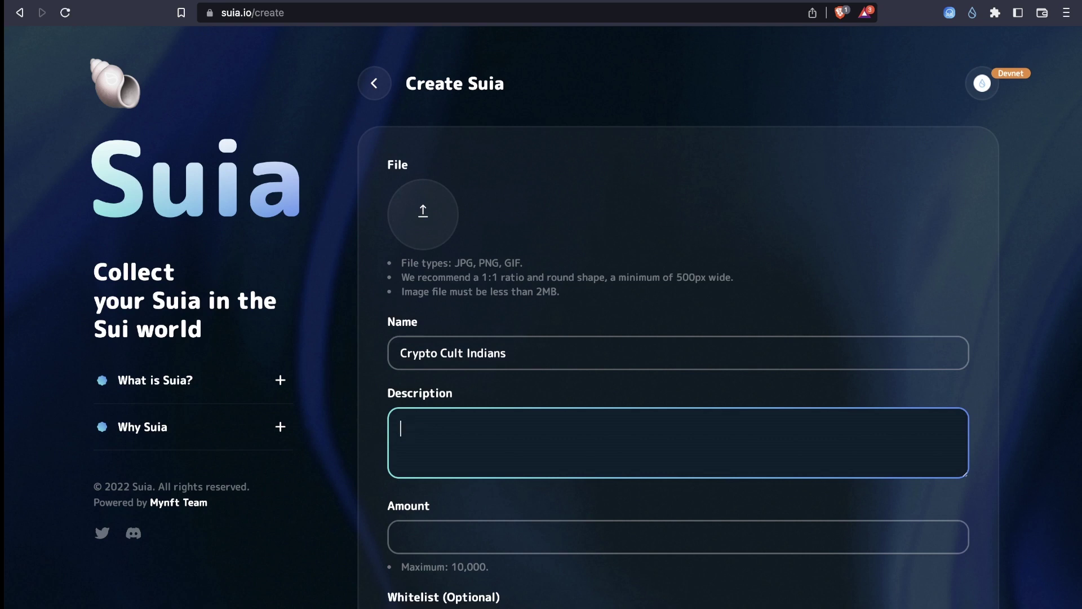
{"action": "type", "text": "Bex"}
{"action": "key", "text": "BackSpace"}
{"action": "key", "text": "BackSpace"}
{"action": "key", "text": "BackSpace"}
{"action": "type", "text": "Best Comm"}
{"action": "type", "text": "unity ever"}
Set the amount to 10000, check the whitelist option and create the Suia.
{"action": "left_click", "coordinate": [481, 534]}
{"action": "type", "text": "10"}
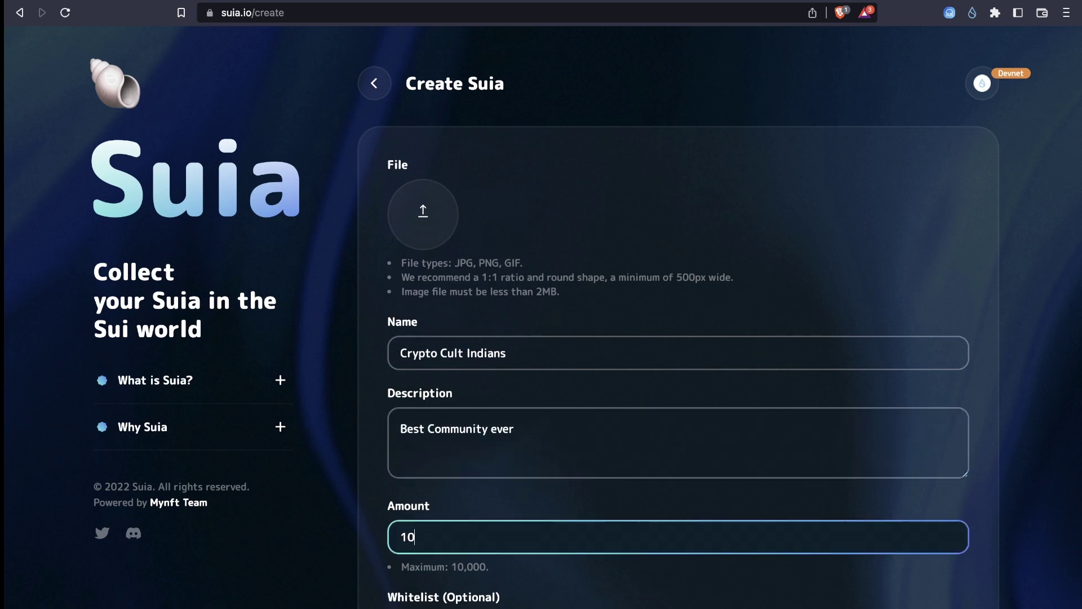
{"action": "type", "text": "000"}
{"action": "scroll", "coordinate": [490, 590], "scroll_direction": "down", "scroll_amount": 3}
{"action": "left_click", "coordinate": [490, 476]}
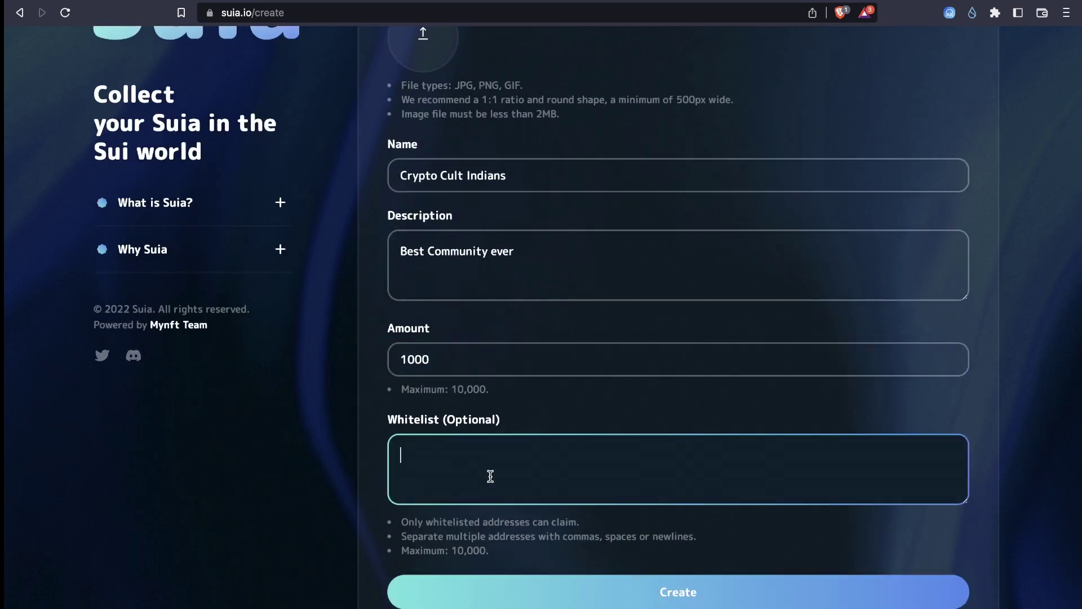
{"action": "left_click", "coordinate": [534, 590]}
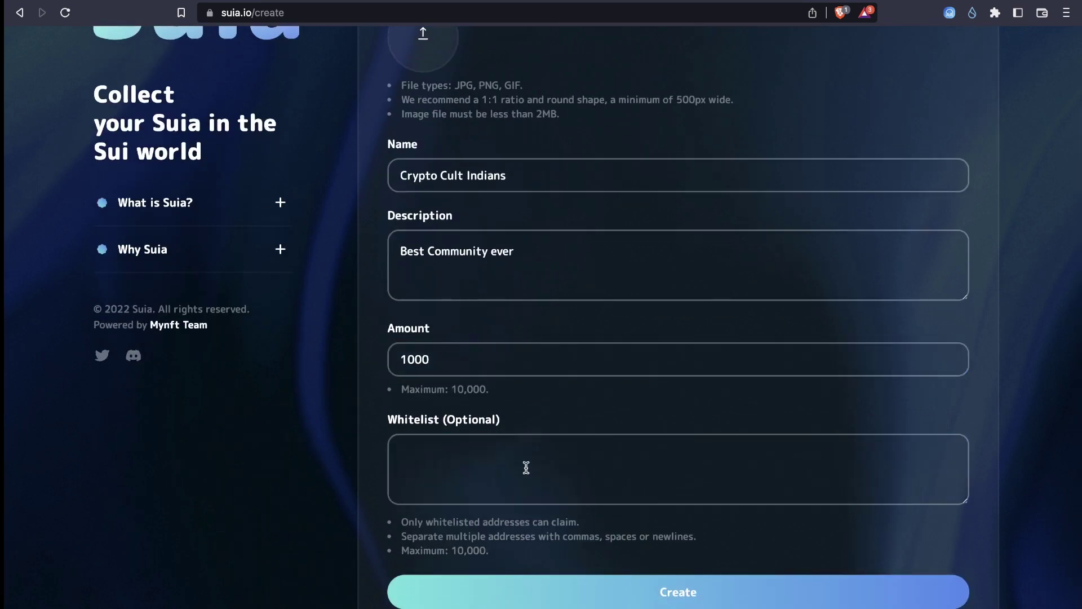
{"action": "scroll", "coordinate": [525, 467], "scroll_direction": "up", "scroll_amount": 1}
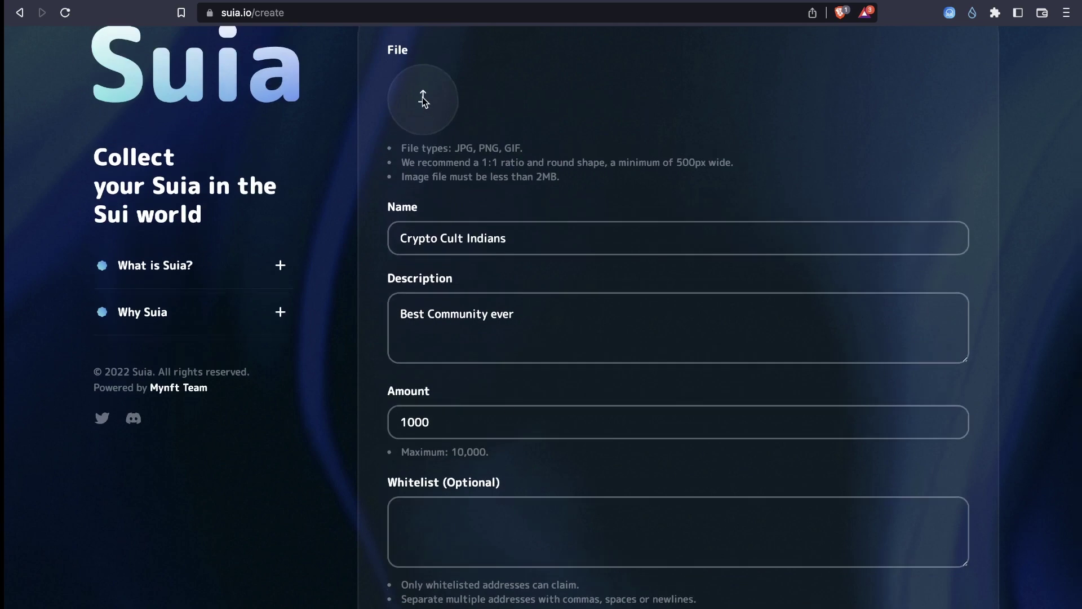
{"action": "scroll", "coordinate": [423, 100], "scroll_direction": "up", "scroll_amount": 2}
{"action": "scroll", "coordinate": [432, 191], "scroll_direction": "down", "scroll_amount": 3}
{"action": "left_click", "coordinate": [587, 572]}
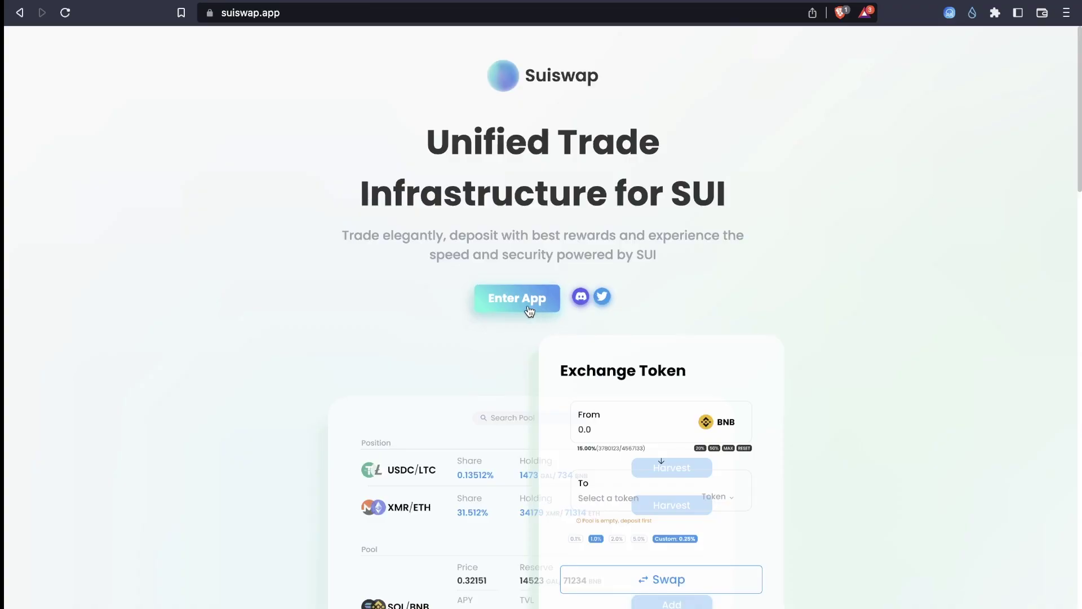
Enter the Suiswap app and connect it to Sui Wallet.
{"action": "left_click", "coordinate": [527, 306]}
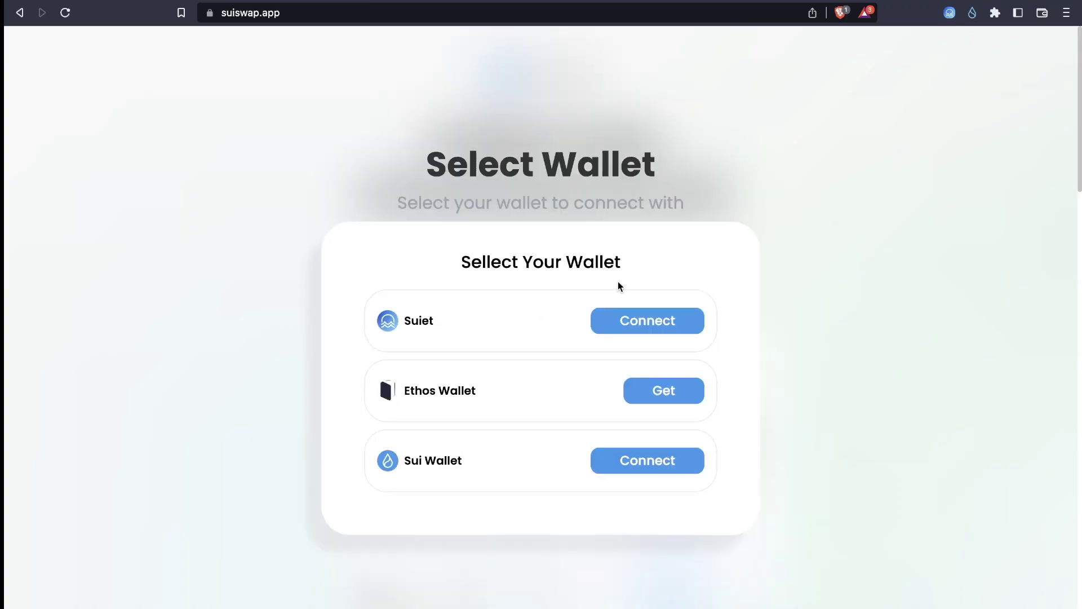
{"action": "left_click", "coordinate": [635, 463]}
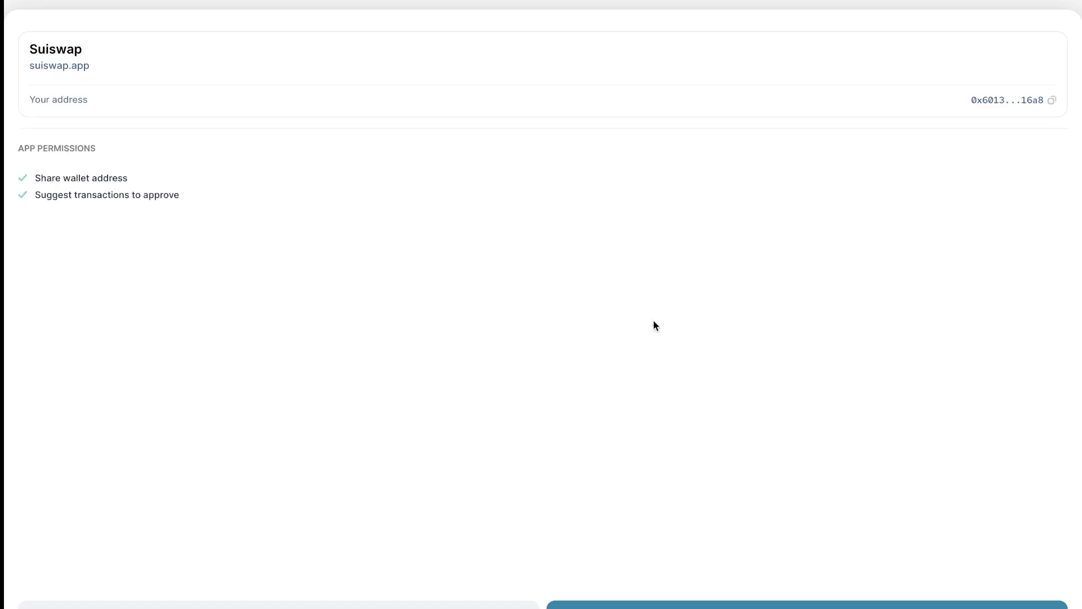
{"action": "left_click", "coordinate": [808, 606]}
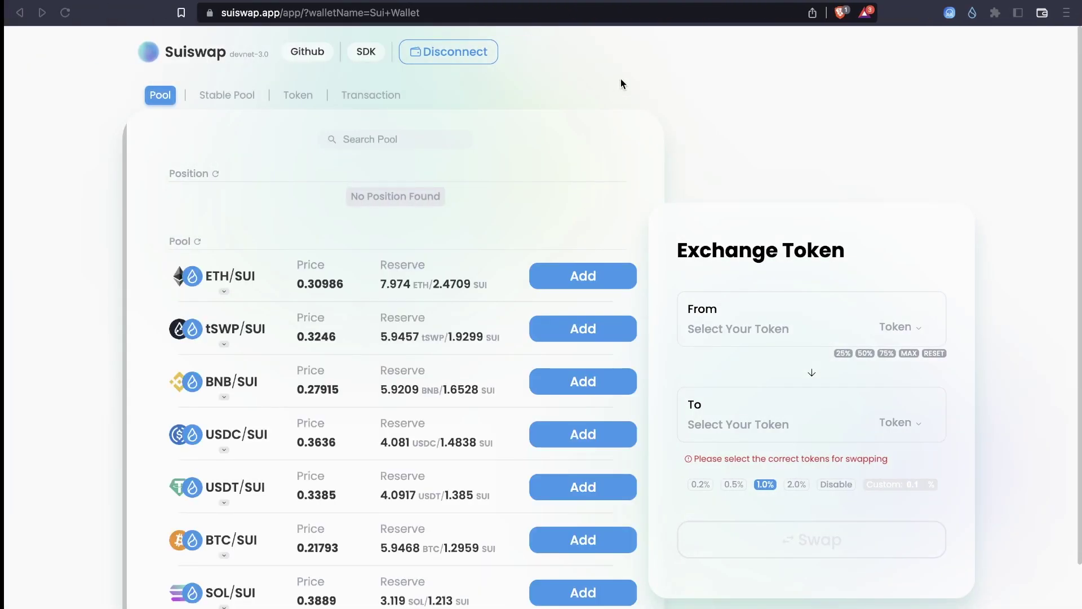
Mint Test Token (tSWP) and BTC from the Token list, approving in the wallet.
{"action": "left_click", "coordinate": [297, 94]}
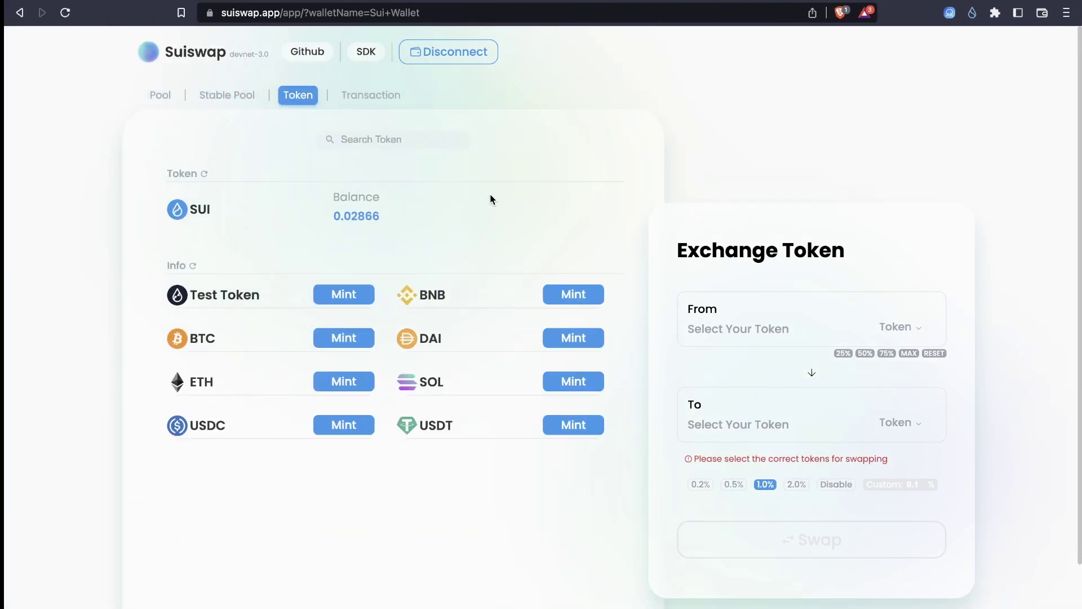
{"action": "left_click", "coordinate": [353, 293]}
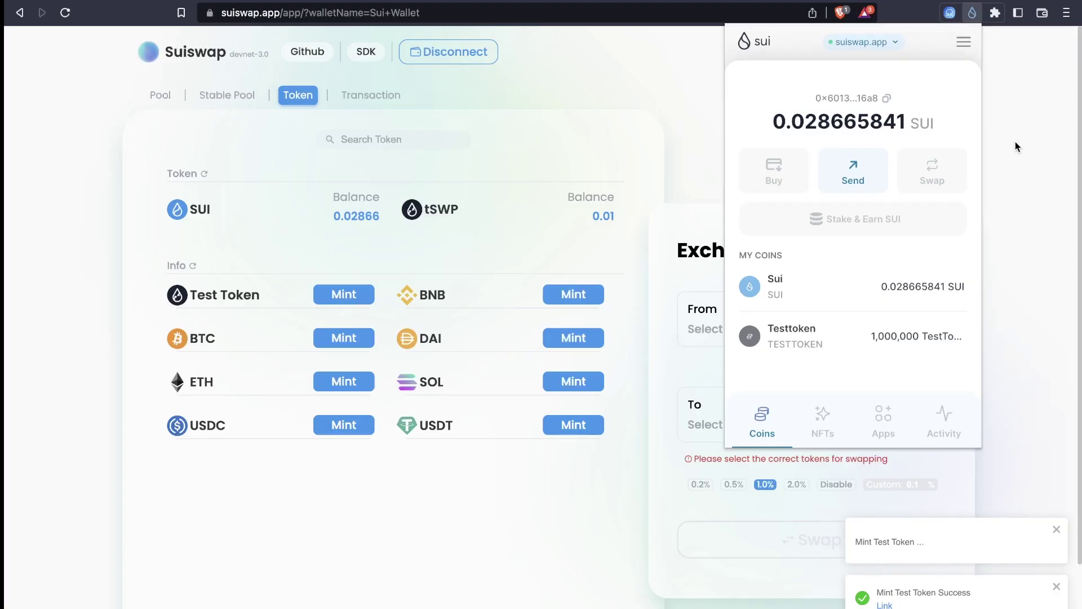
{"action": "left_click", "coordinate": [1016, 146]}
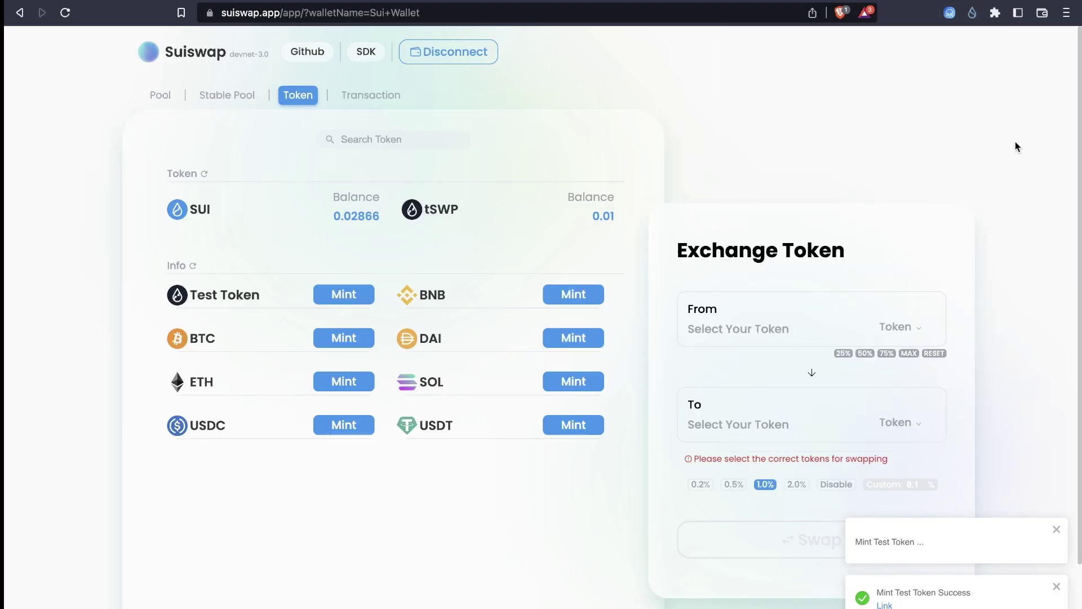
{"action": "left_click", "coordinate": [341, 338]}
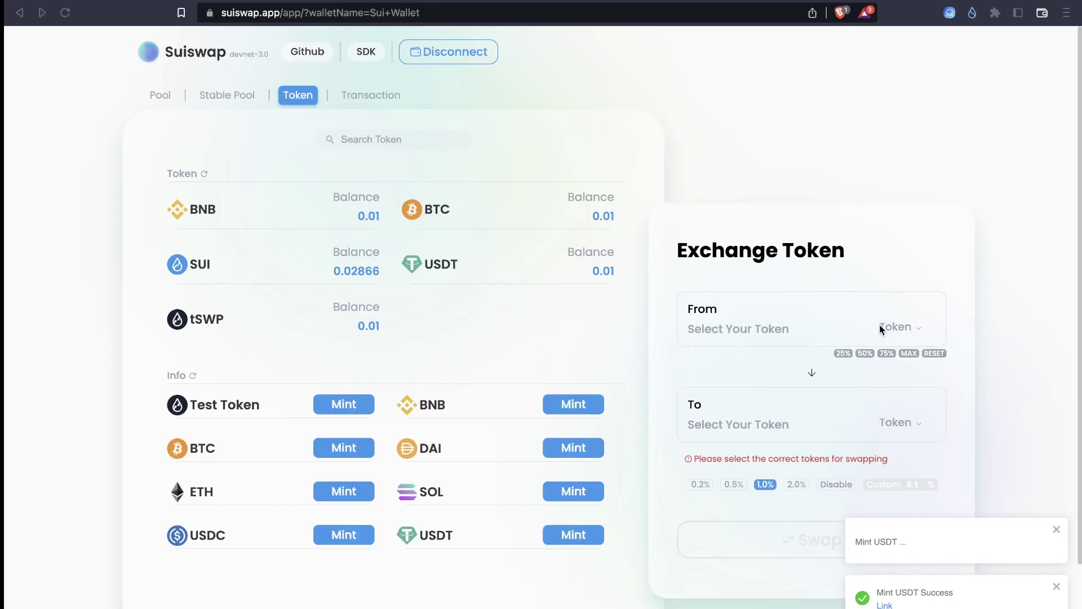
{"action": "left_click", "coordinate": [879, 324]}
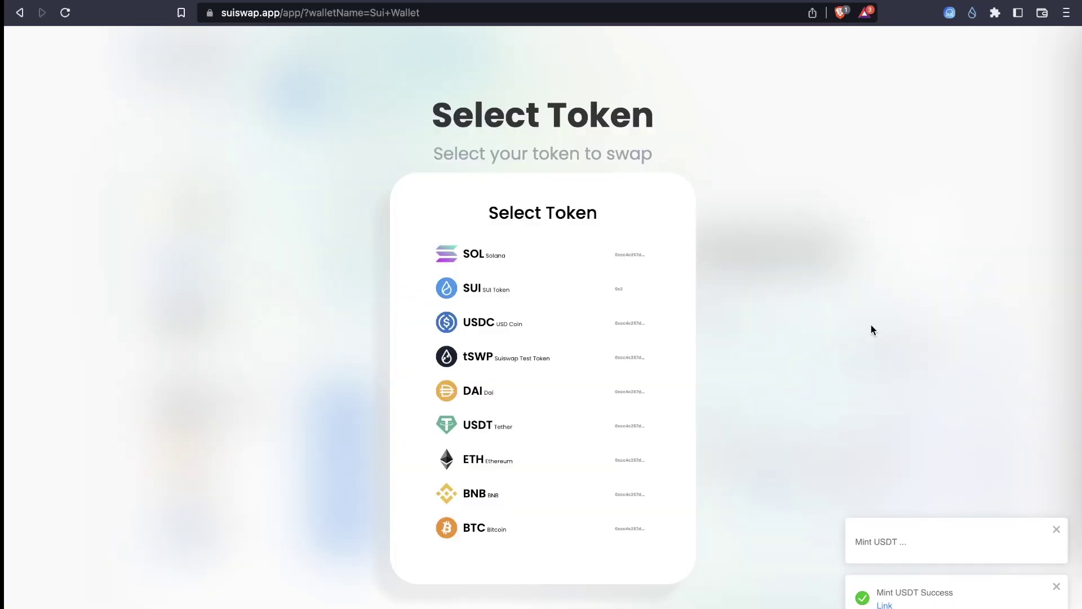
Swap 50% of the USDT balance (0.005 USDT) into SUI and confirm.
{"action": "left_click", "coordinate": [509, 427]}
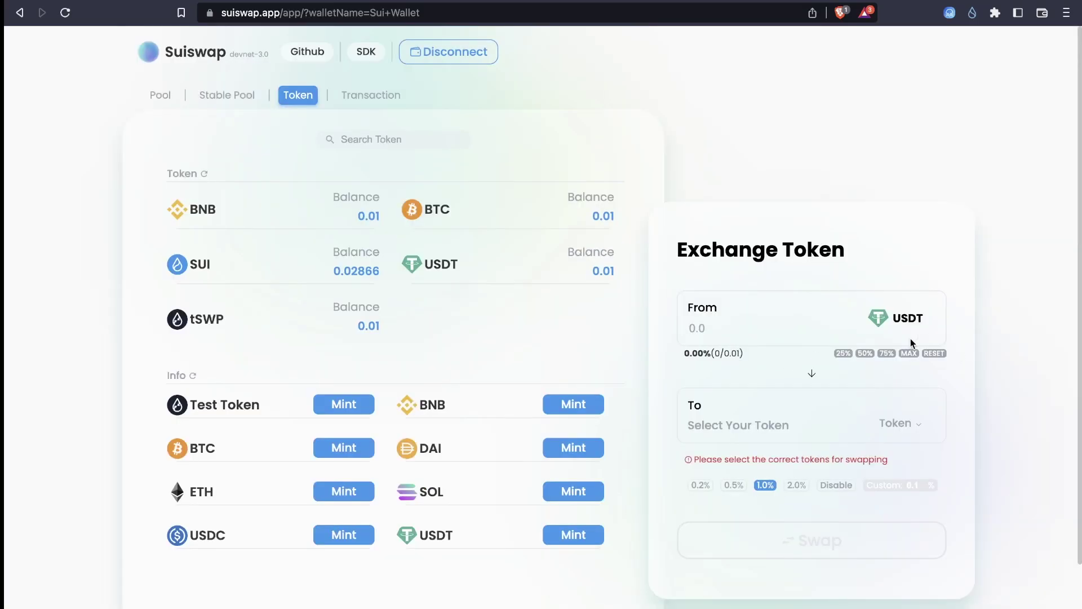
{"action": "left_click", "coordinate": [865, 353]}
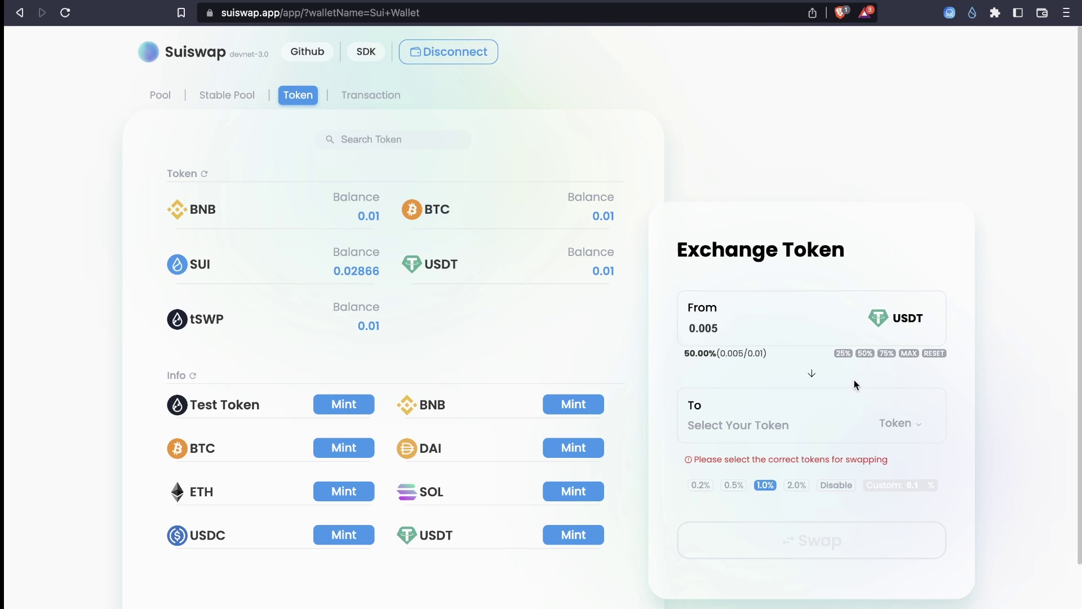
{"action": "left_click", "coordinate": [898, 424]}
{"action": "left_click", "coordinate": [491, 404]}
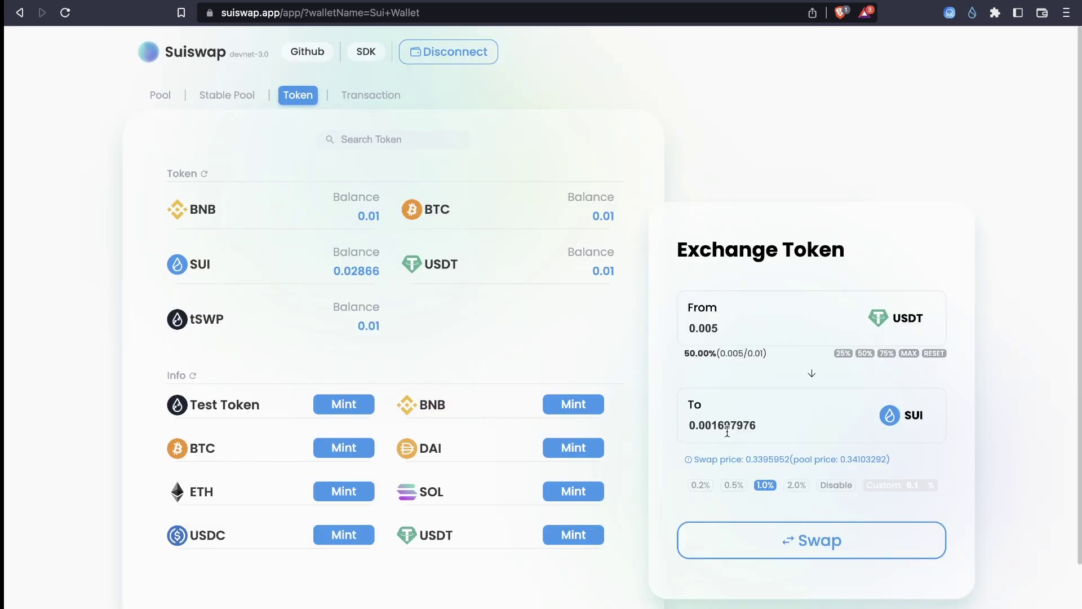
{"action": "left_click", "coordinate": [811, 540]}
{"action": "left_click", "coordinate": [541, 479]}
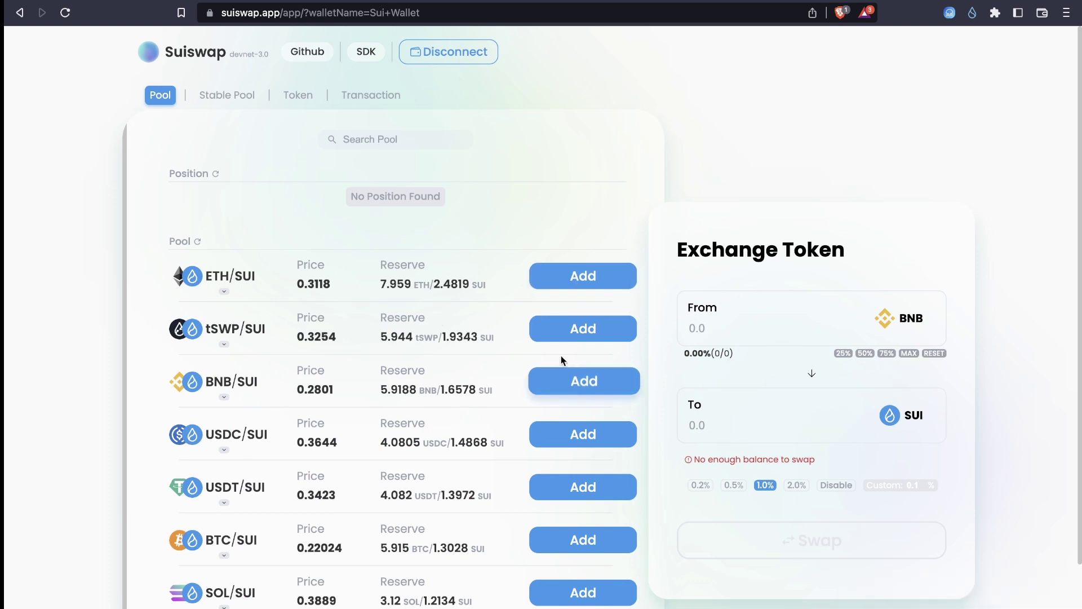
Deposit 50% of tSWP and SUI into the tSWP/SUI pool and approve the transaction.
{"action": "left_click", "coordinate": [569, 333]}
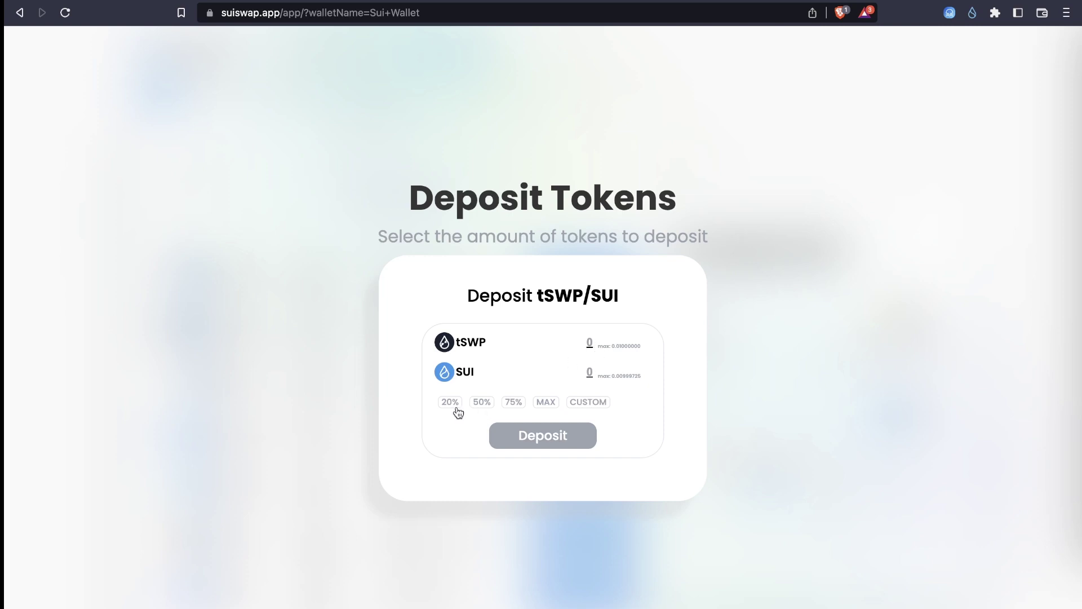
{"action": "left_click", "coordinate": [482, 402]}
{"action": "left_click", "coordinate": [537, 439]}
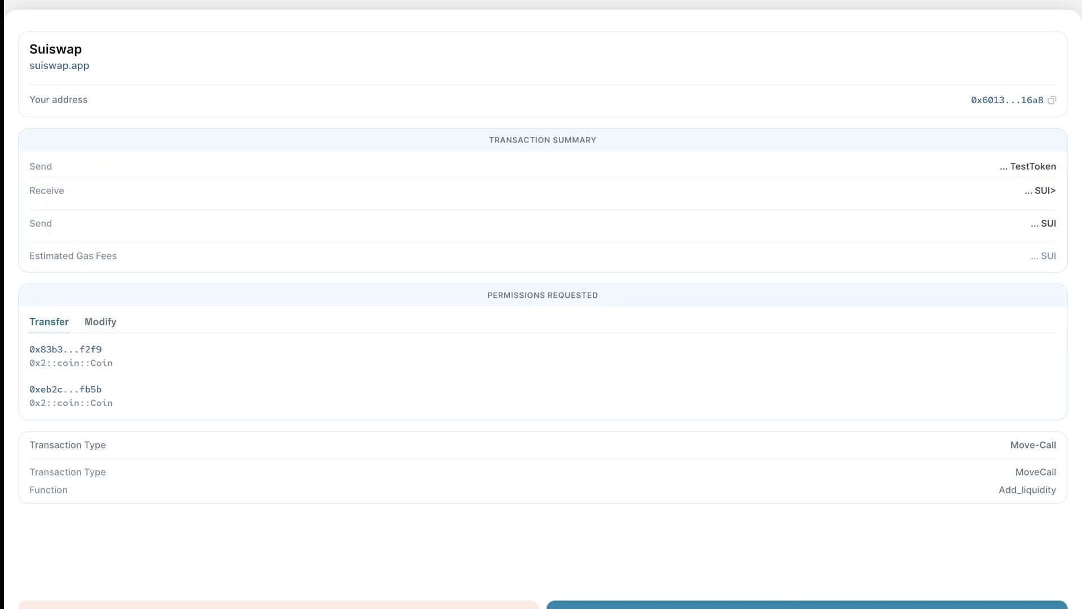
{"action": "left_click", "coordinate": [807, 605]}
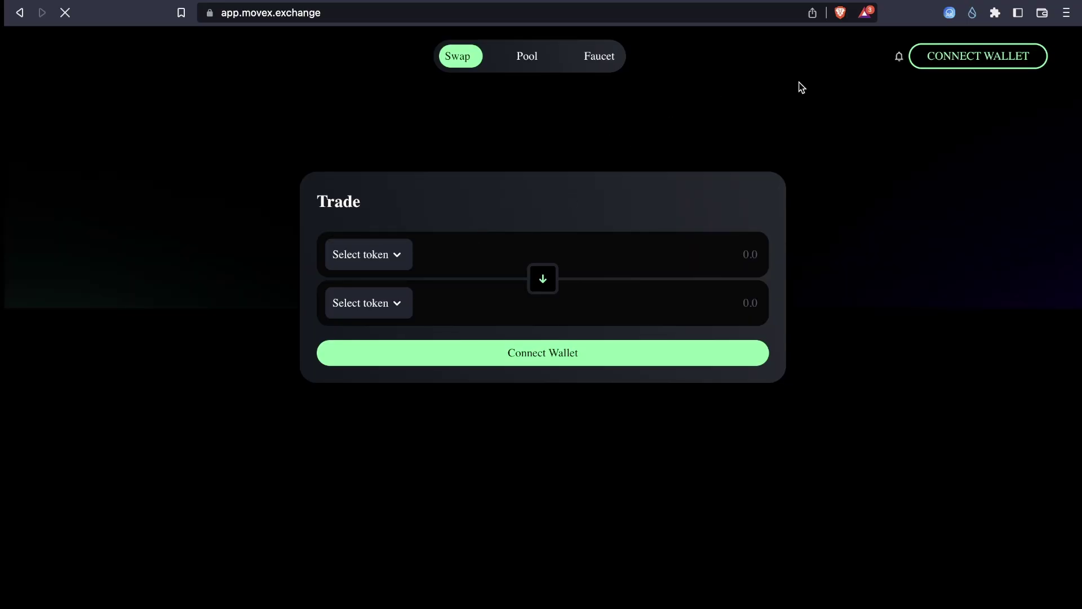
Connect Sui Wallet to MovEx and claim 500 test SUSD from the faucet.
{"action": "left_click", "coordinate": [990, 61]}
{"action": "left_click", "coordinate": [645, 220]}
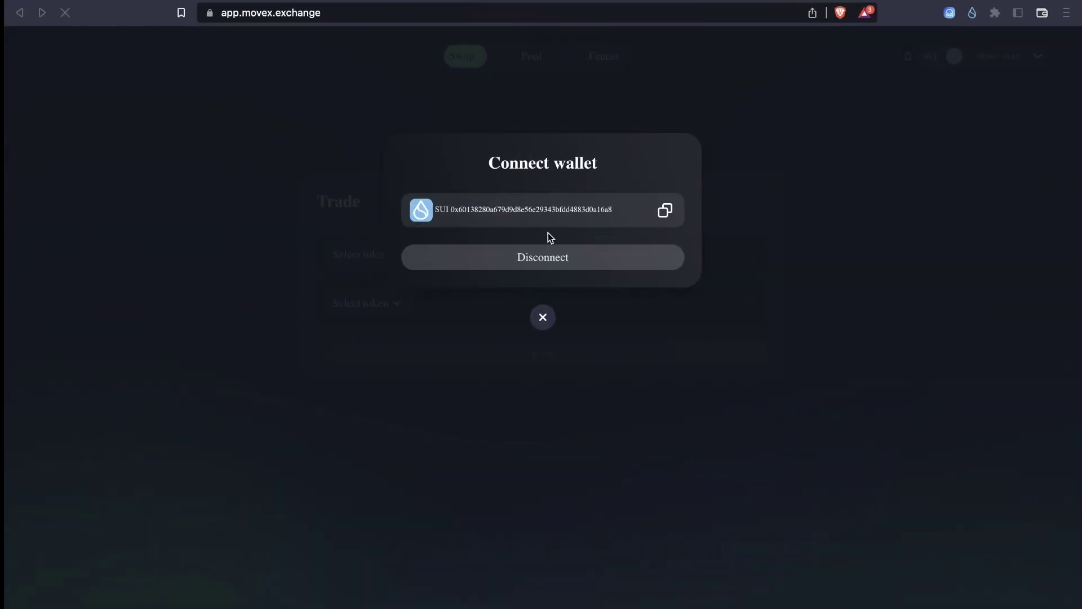
{"action": "left_click", "coordinate": [746, 353]}
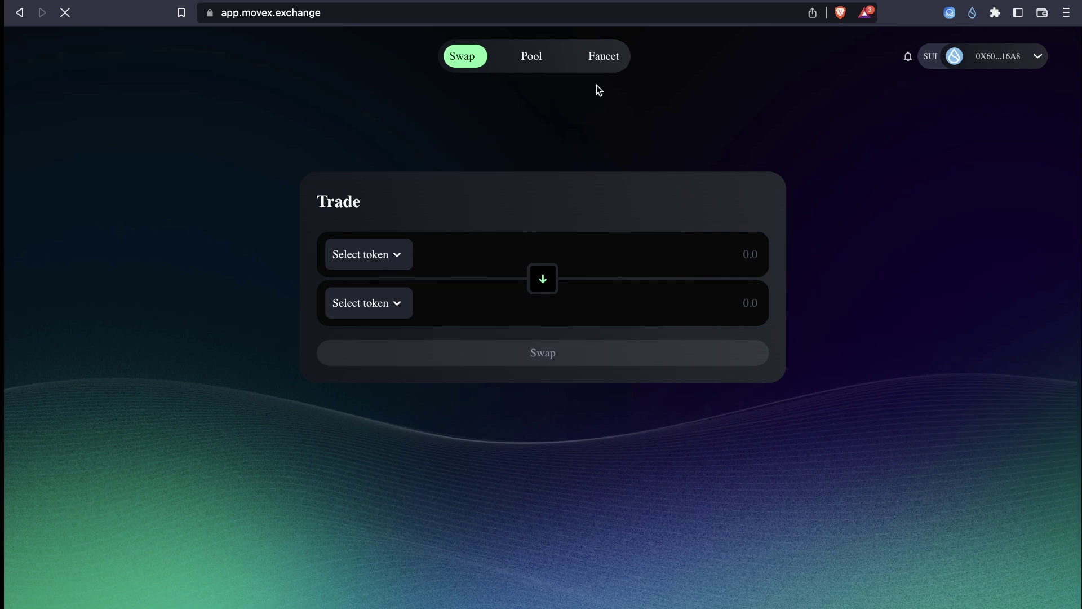
{"action": "left_click", "coordinate": [602, 56]}
{"action": "left_click", "coordinate": [657, 313]}
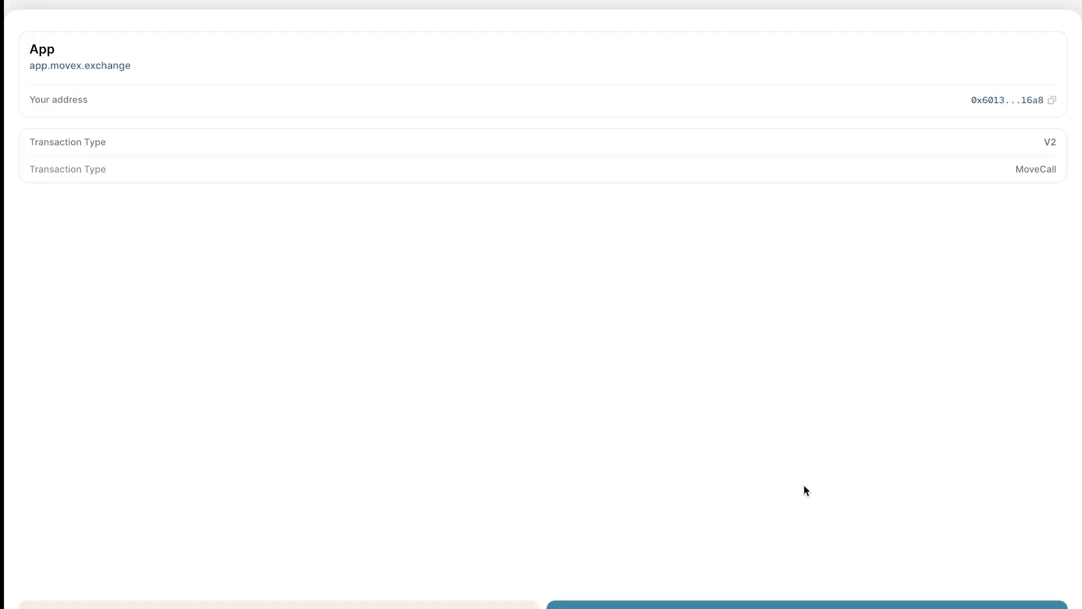
{"action": "left_click", "coordinate": [806, 606]}
Trade 500 WSUI(Test) for about 513 SUSD(Test) and approve it in the wallet.
{"action": "left_click", "coordinate": [470, 62]}
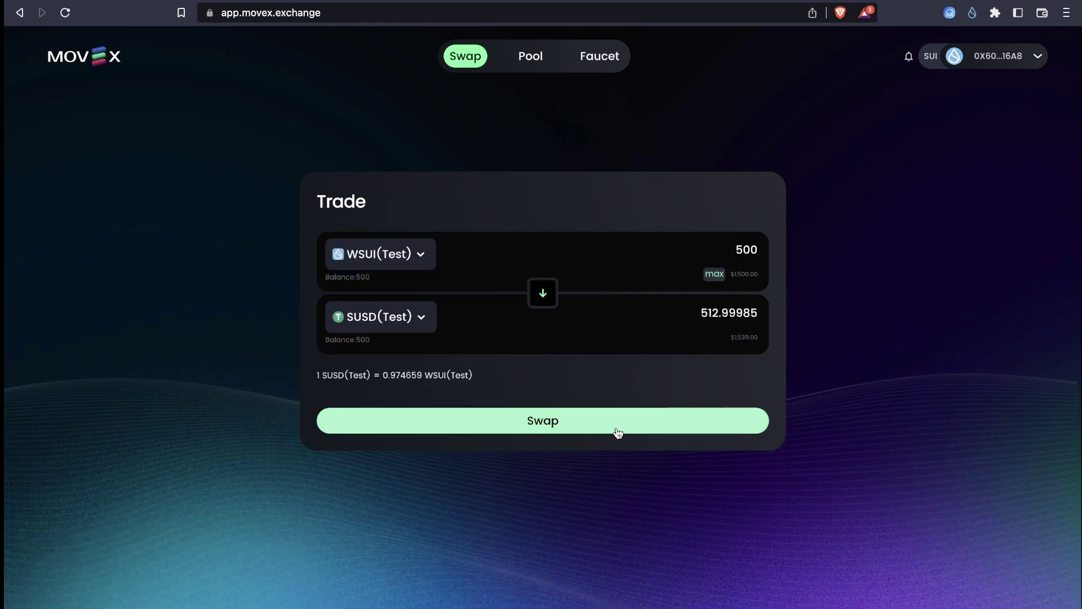
{"action": "left_click", "coordinate": [617, 432]}
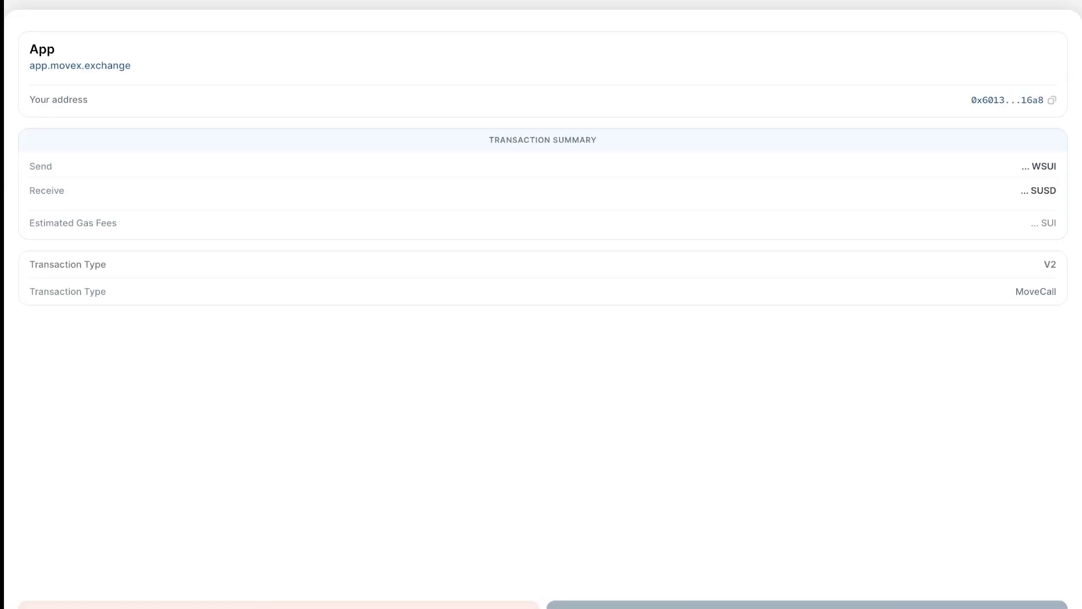
{"action": "left_click", "coordinate": [806, 606]}
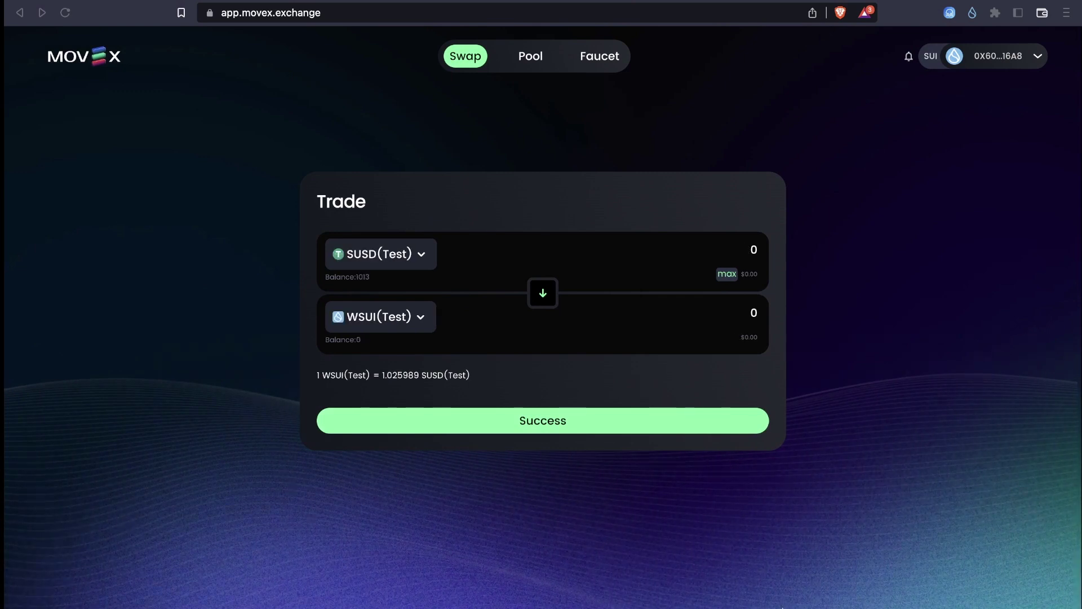
Pair WSUI(Test) with SUSD(Test) in Pool and deposit the max WSUI balance (194 WSUI, ~355 SUSD).
{"action": "left_click", "coordinate": [527, 56]}
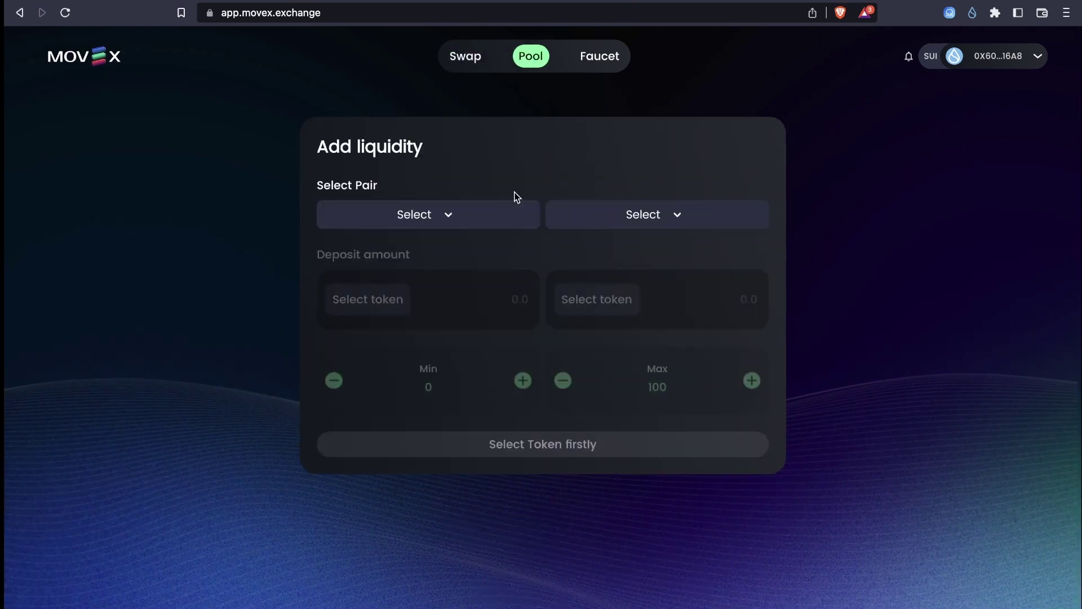
{"action": "left_click", "coordinate": [429, 214]}
{"action": "left_click", "coordinate": [474, 265]}
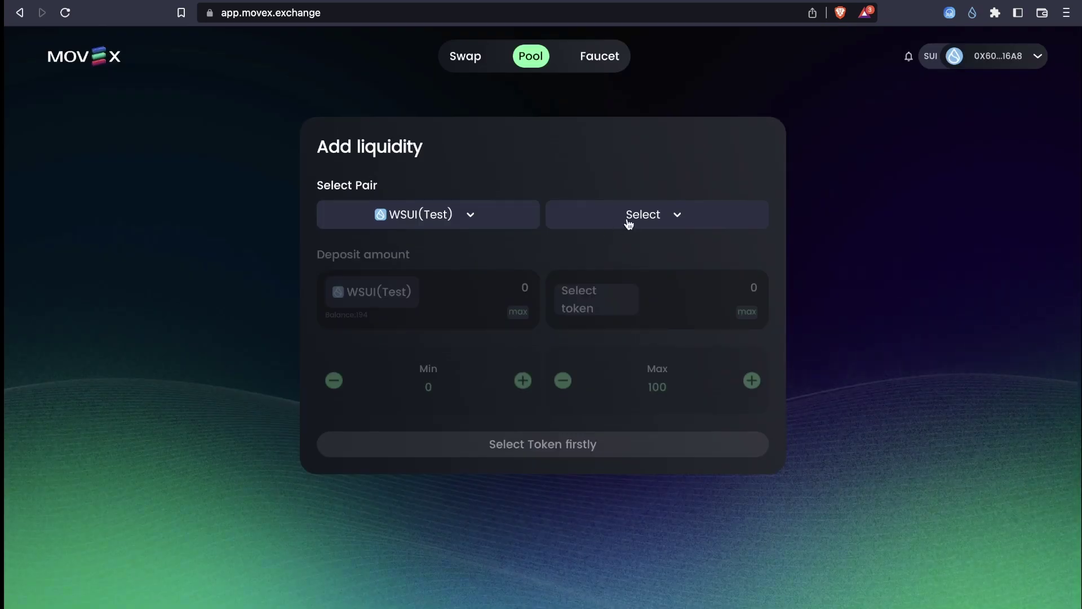
{"action": "left_click", "coordinate": [629, 219]}
{"action": "left_click", "coordinate": [532, 303]}
{"action": "left_click", "coordinate": [512, 282]}
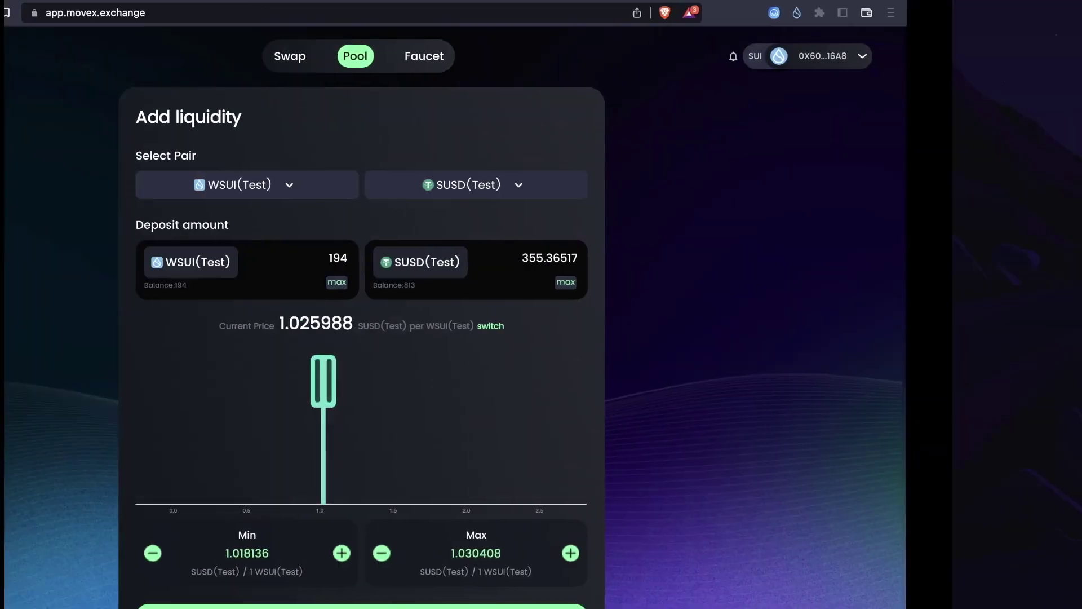
{"action": "scroll", "coordinate": [624, 225], "scroll_direction": "up", "scroll_amount": 5}
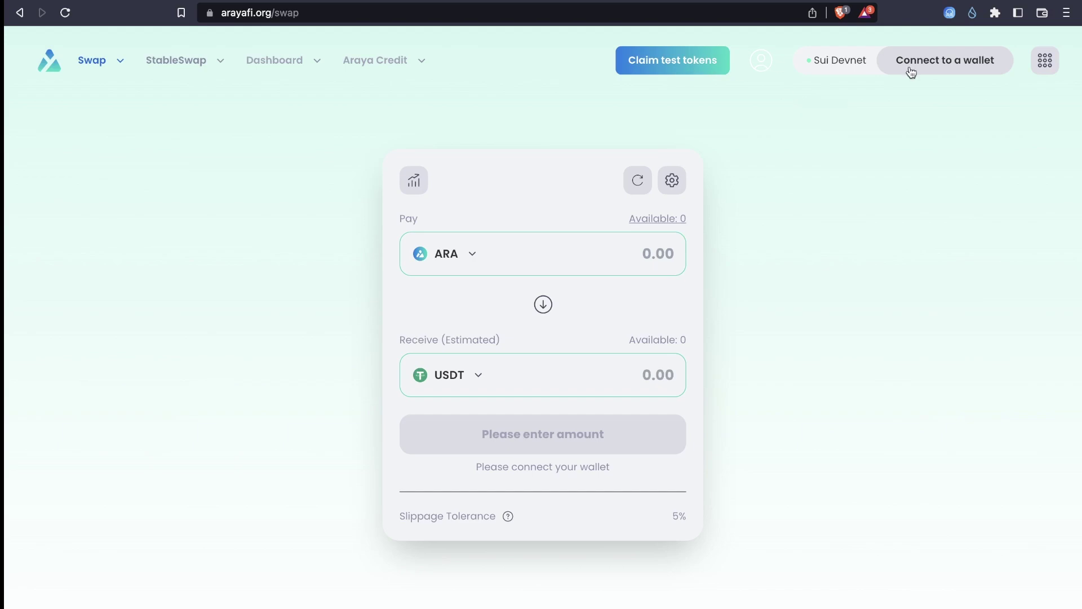
Connect Sui Wallet to Araya Finance and claim test USDT.
{"action": "left_click", "coordinate": [917, 70]}
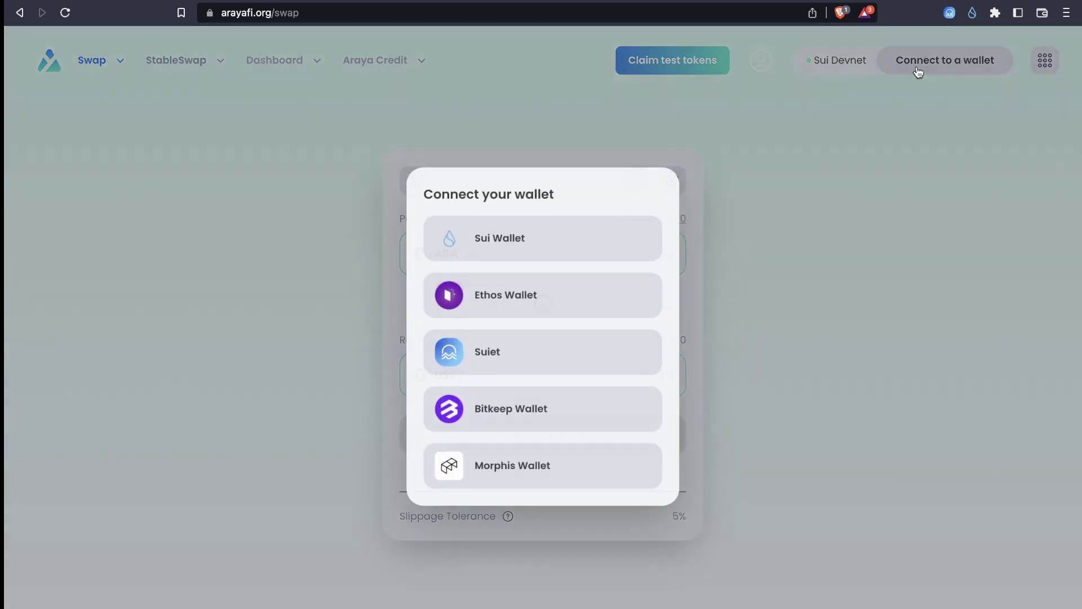
{"action": "left_click", "coordinate": [514, 246]}
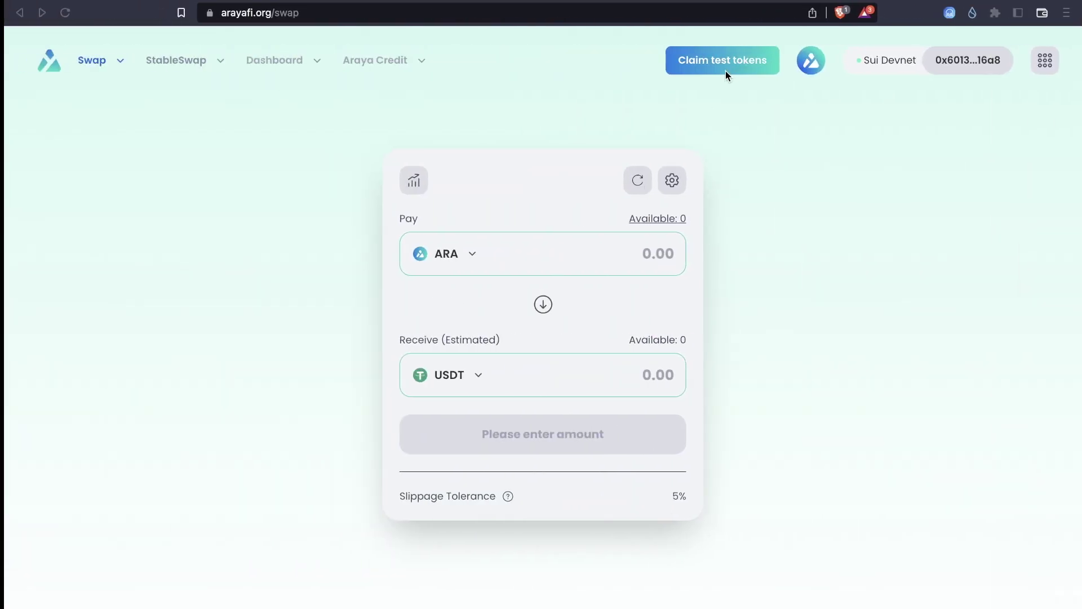
{"action": "left_click", "coordinate": [725, 65]}
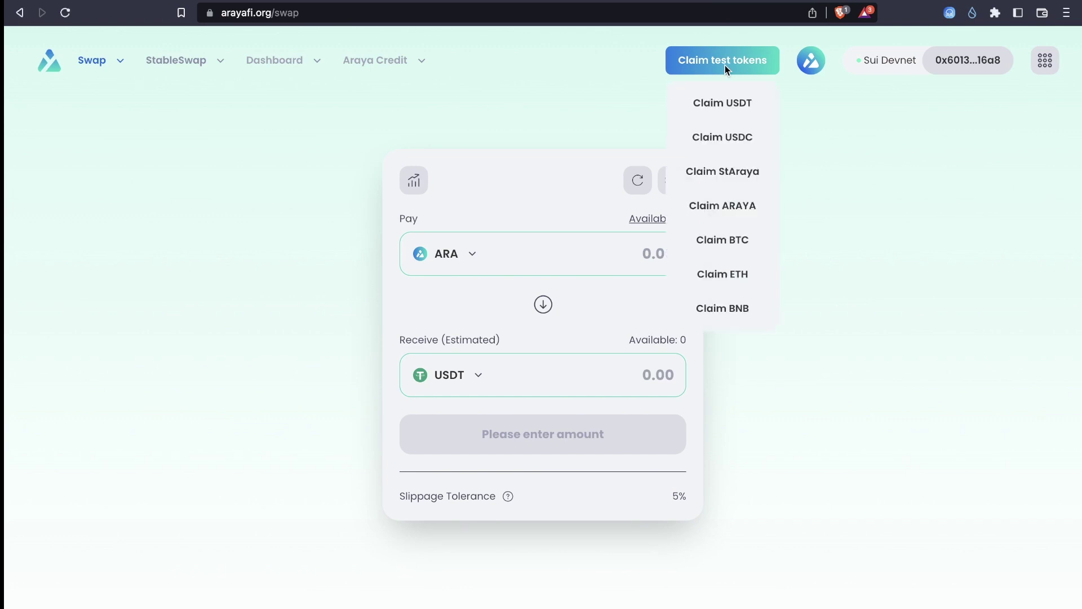
{"action": "left_click", "coordinate": [732, 102]}
{"action": "left_click", "coordinate": [633, 234]}
{"action": "type", "text": "500"}
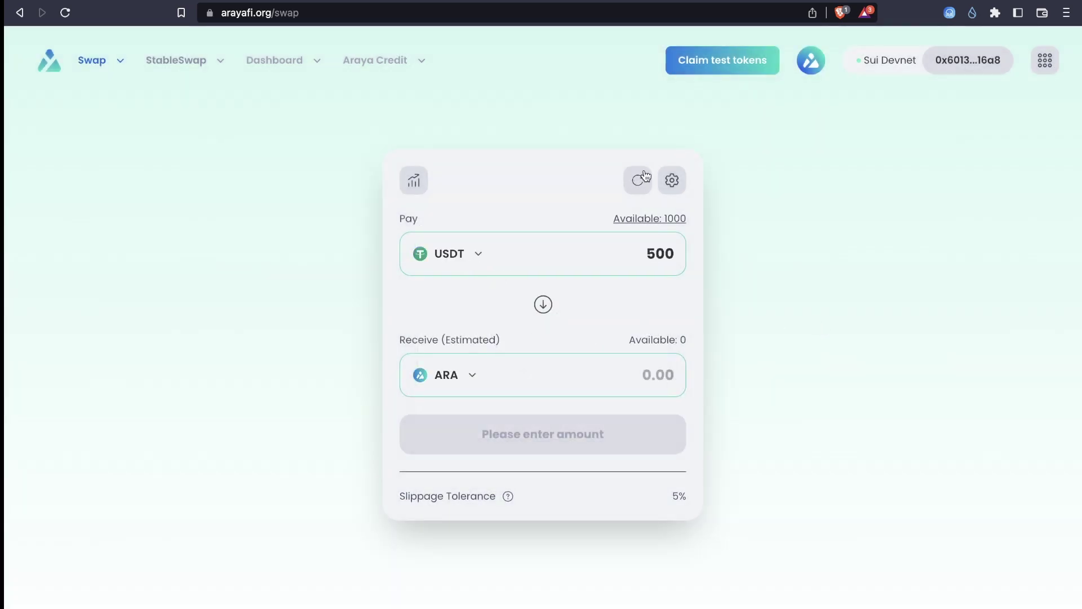
Swap 500 USDT for ARA, confirming the order and approving it in the wallet.
{"action": "left_click", "coordinate": [638, 182]}
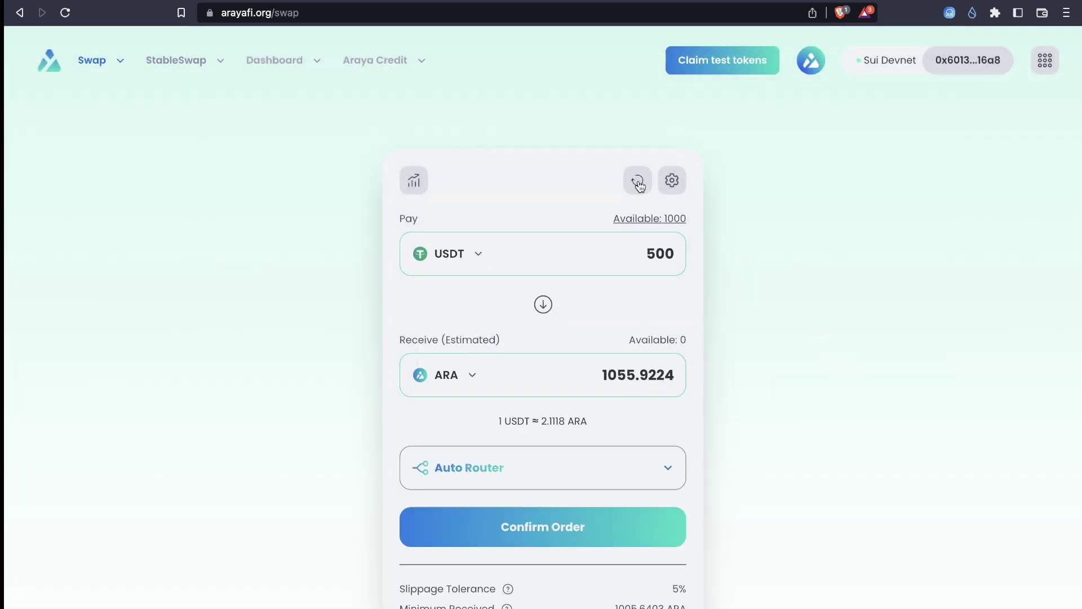
{"action": "left_click", "coordinate": [570, 534]}
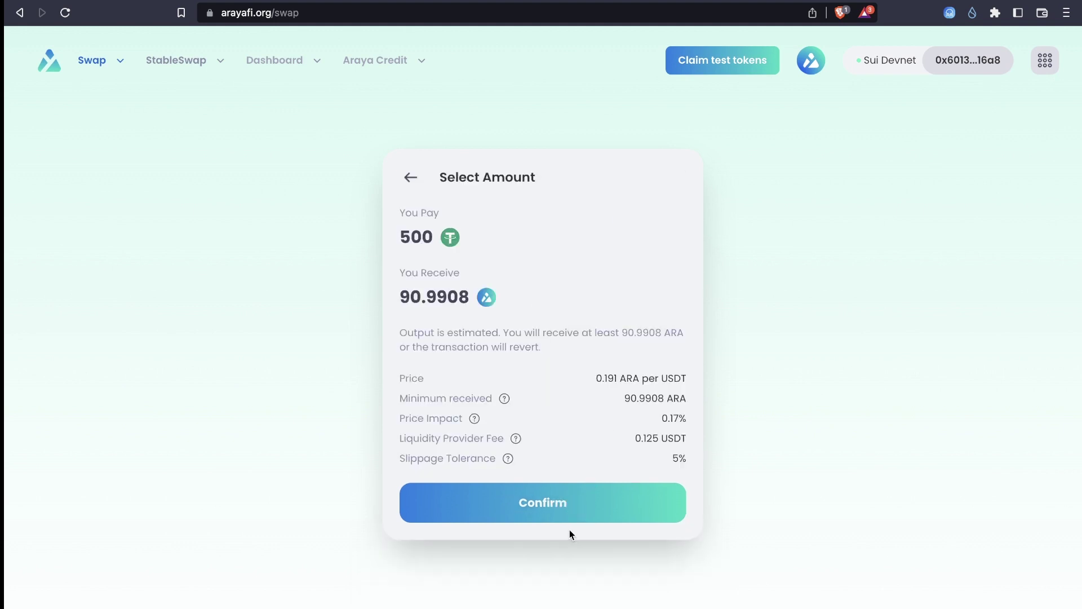
{"action": "left_click", "coordinate": [562, 502]}
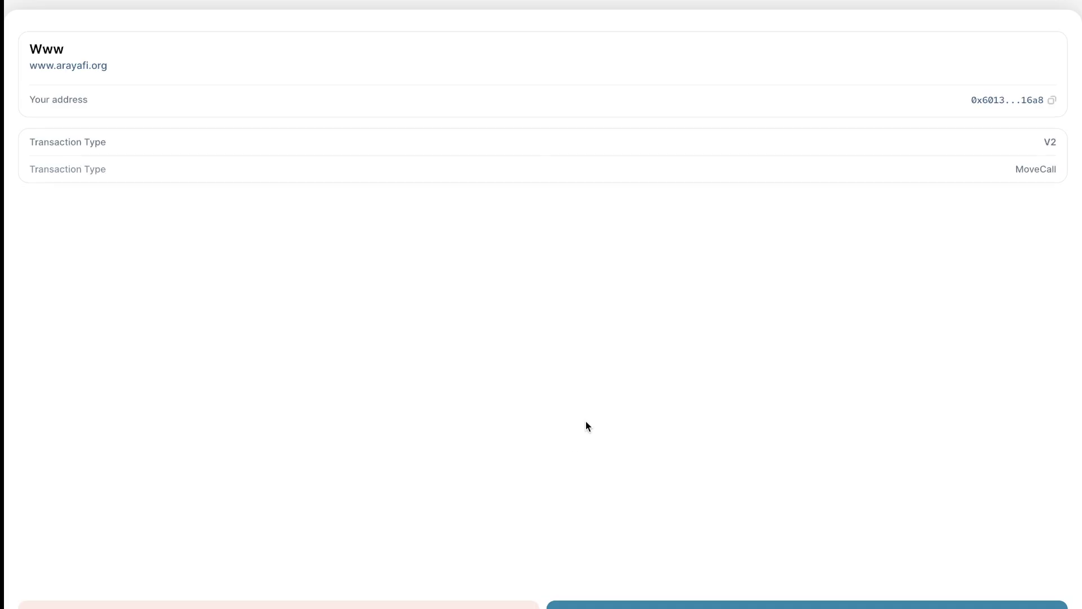
{"action": "left_click", "coordinate": [784, 598]}
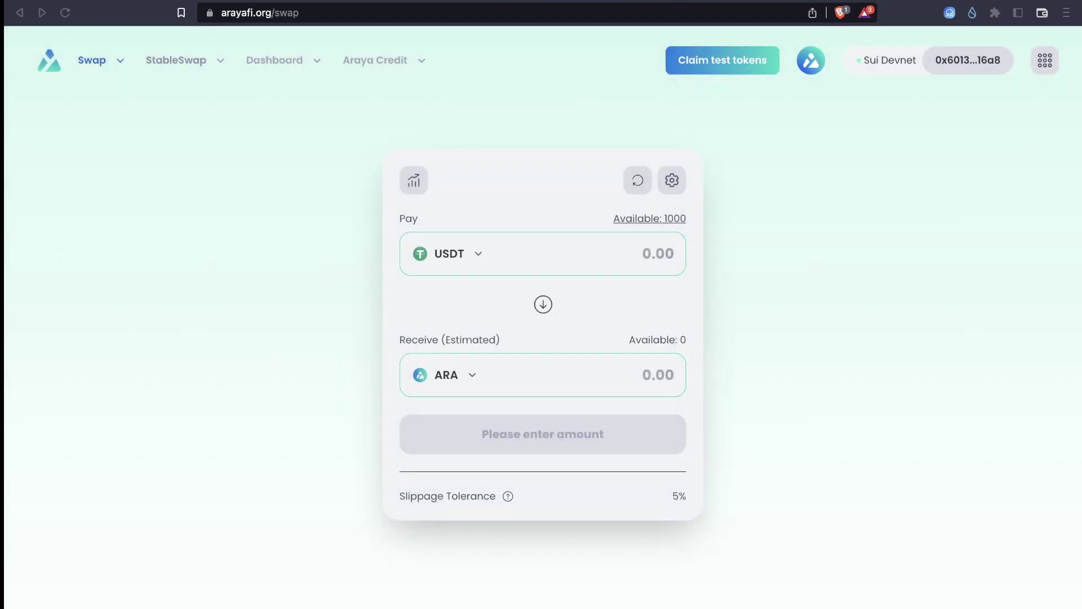
{"action": "mouse_move", "coordinate": [98, 59]}
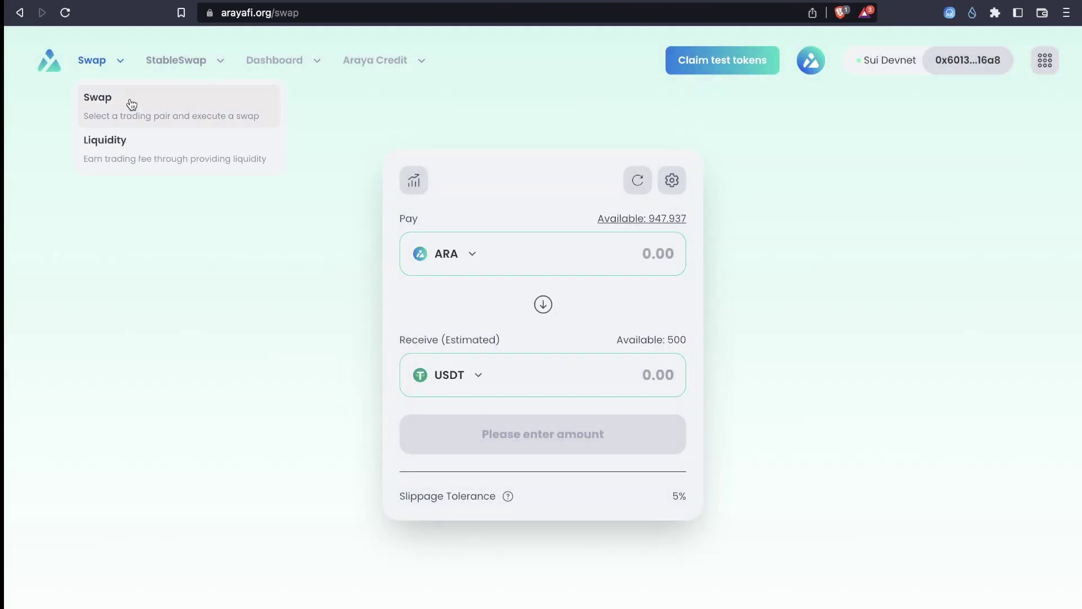
Set ARA as the first token and submit a 500 ARA plus 265.2499 USDT liquidity deposit.
{"action": "left_click", "coordinate": [133, 148]}
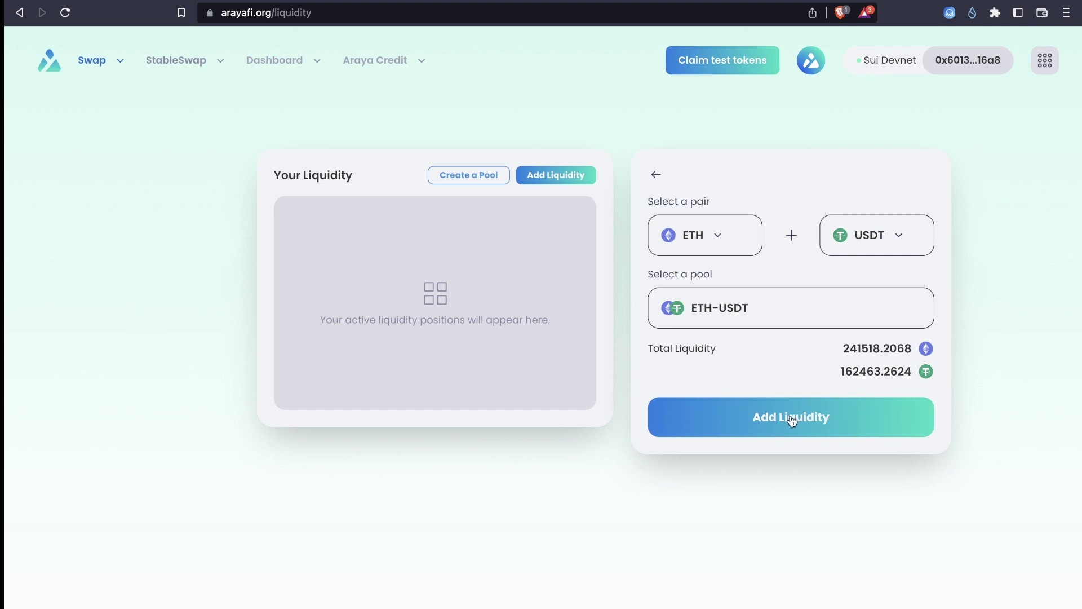
{"action": "left_click", "coordinate": [733, 245]}
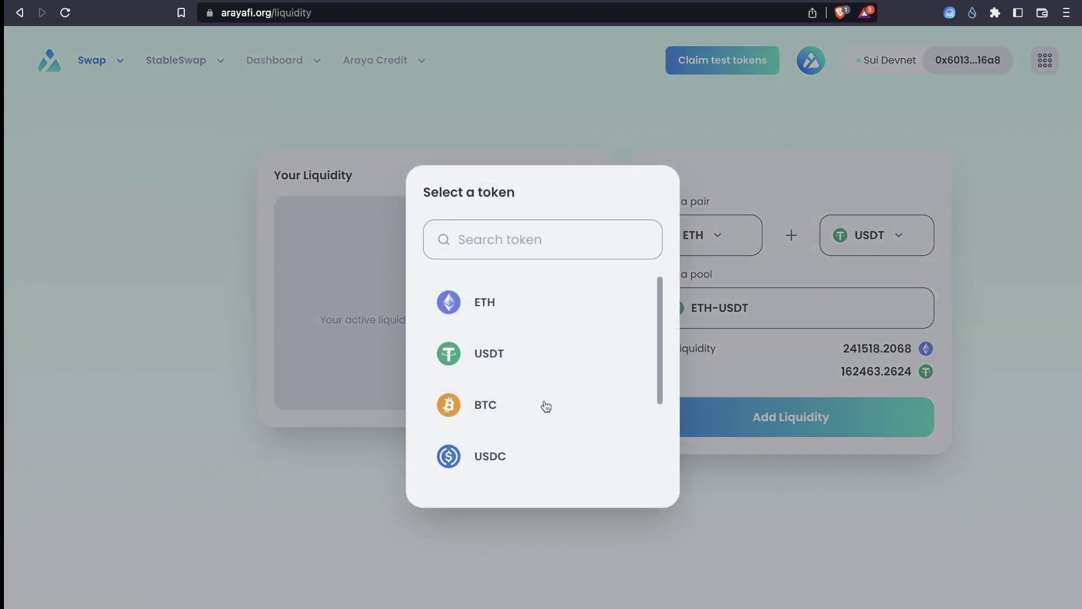
{"action": "scroll", "coordinate": [546, 408], "scroll_direction": "down", "scroll_amount": 3}
{"action": "left_click", "coordinate": [492, 363]}
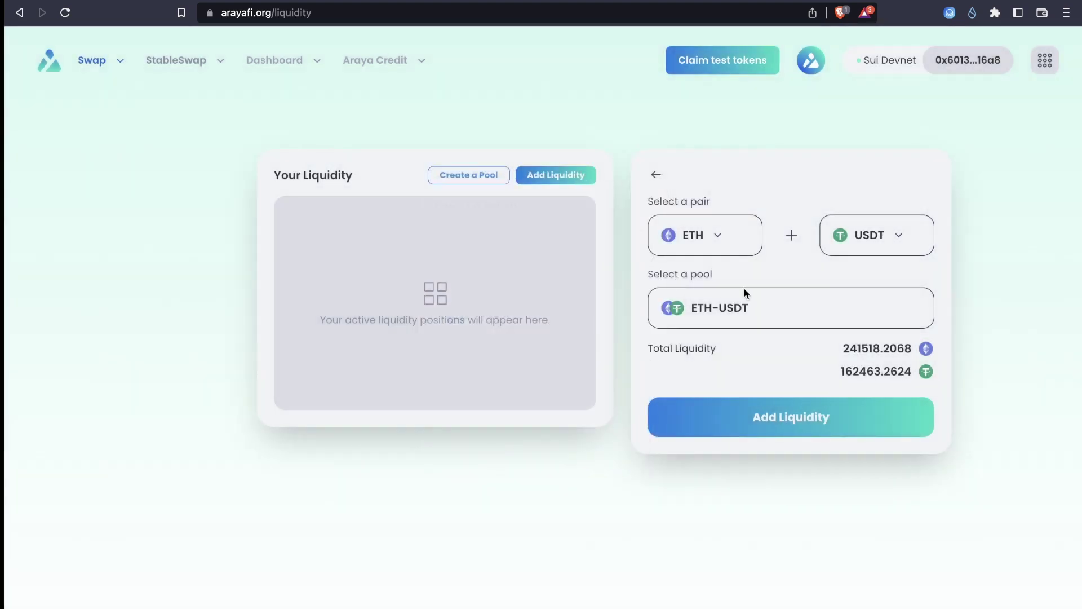
{"action": "left_click", "coordinate": [778, 427]}
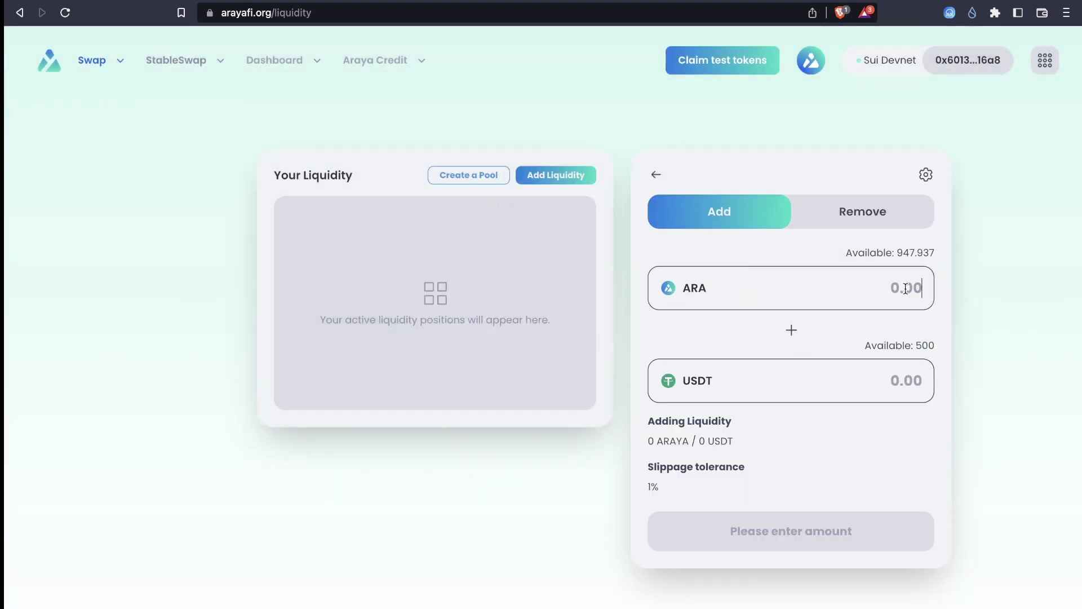
{"action": "type", "text": "500"}
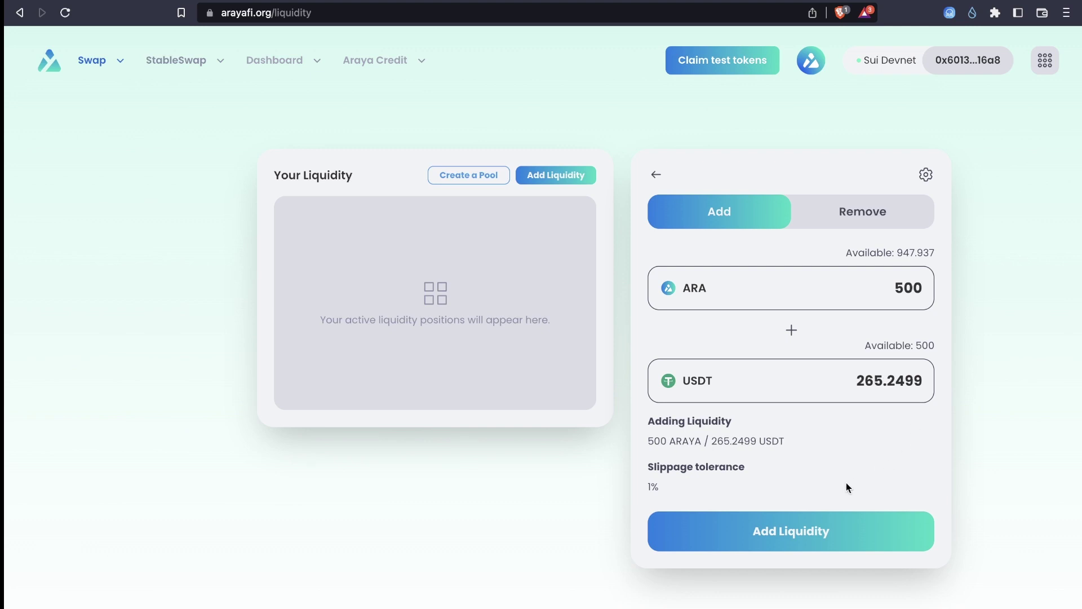
{"action": "left_click", "coordinate": [810, 528]}
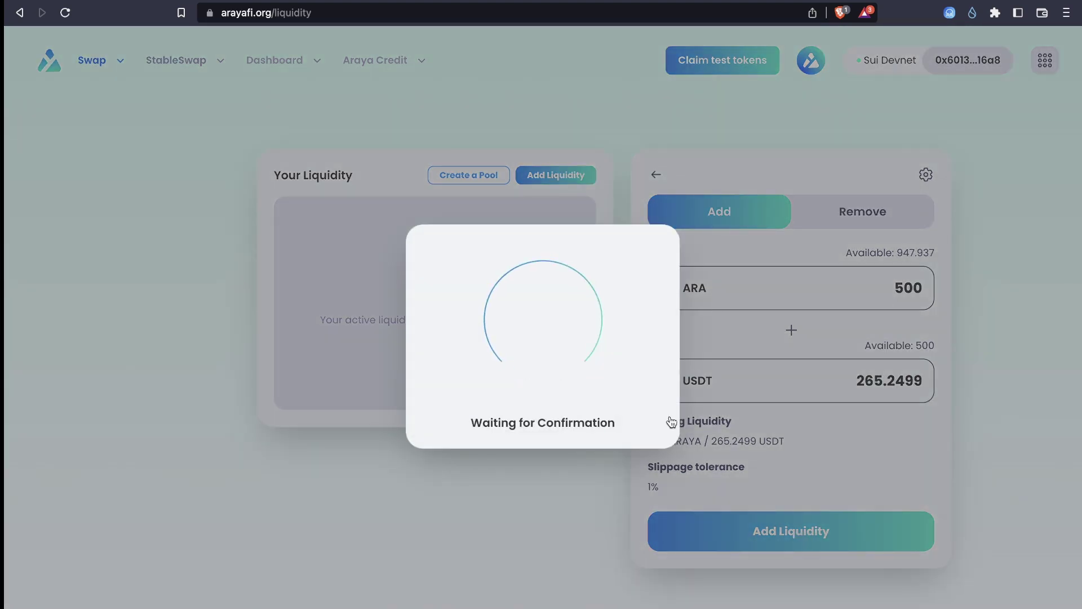